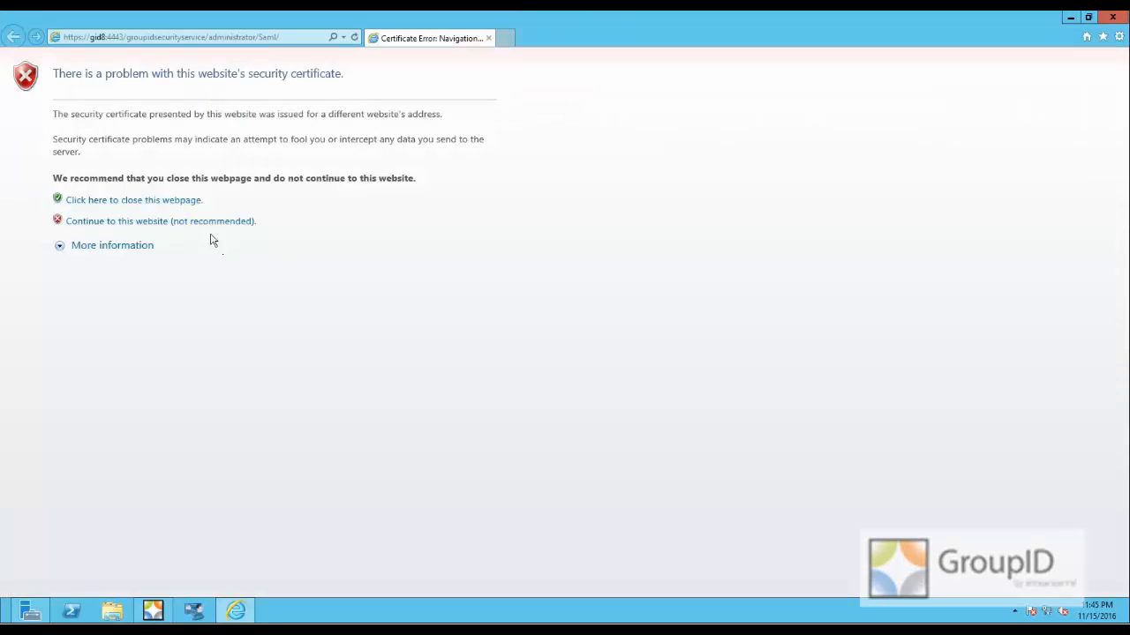
- Continue past the certificate warning and sign in as gid-8\administrator, entering the account password
{"action": "left_click", "coordinate": [210, 222]}
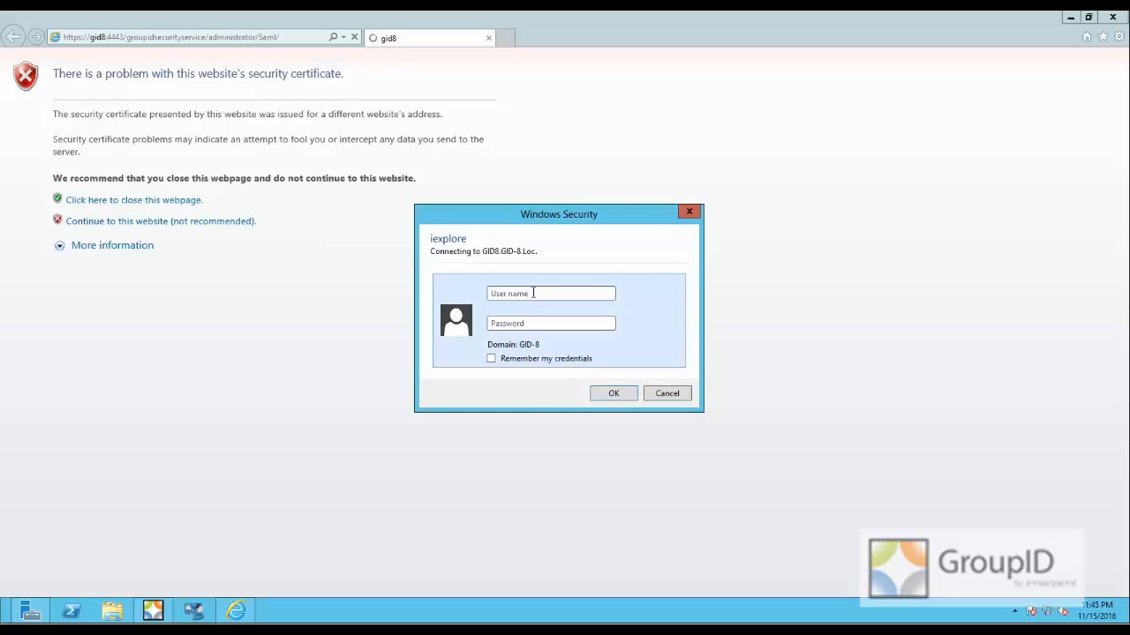
{"action": "type", "text": "gid-8\\administr"}
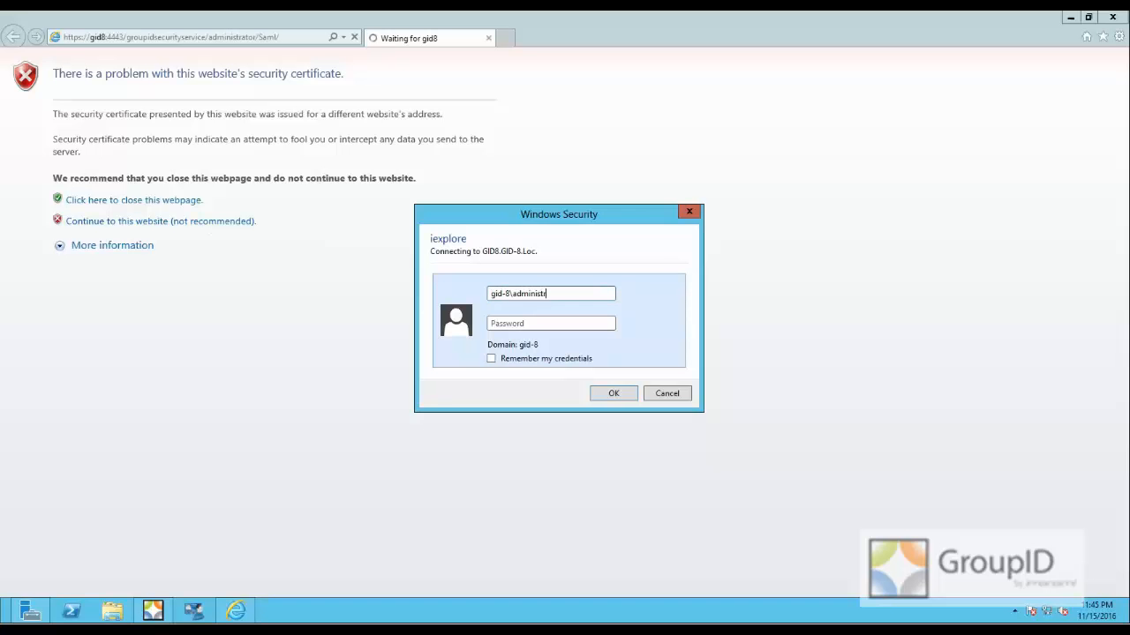
{"action": "type", "text": "ator"}
{"action": "key", "text": "Tab"}
{"action": "type", "text": "••"}
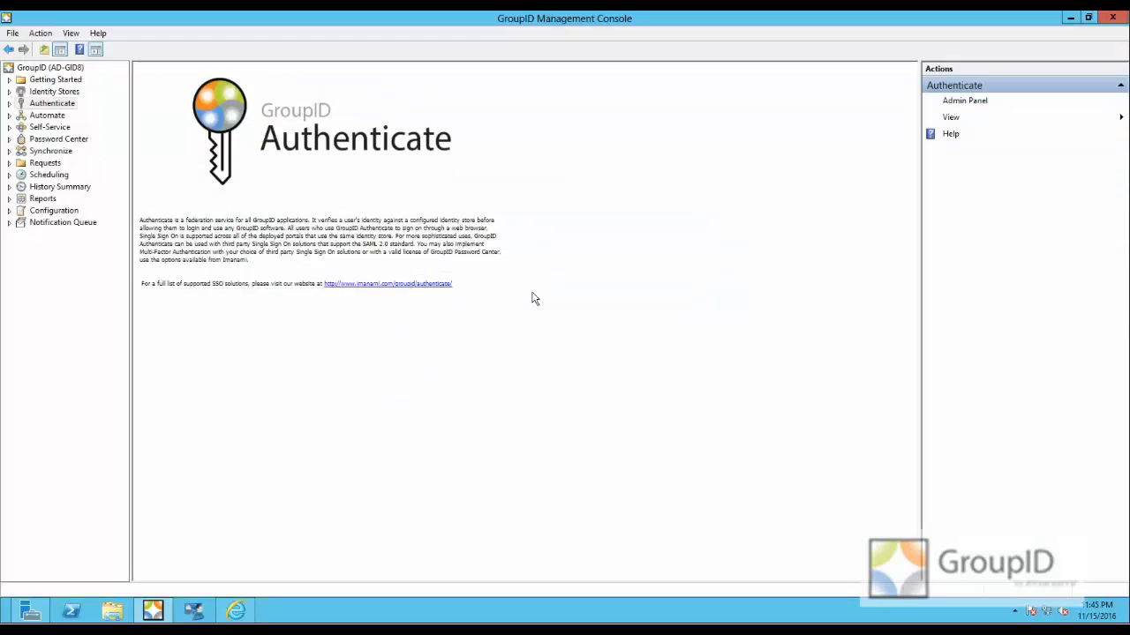
- In Internet Explorer, generate the consumer URL for the Users client and copy it, allowing clipboard access
{"action": "left_click", "coordinate": [235, 610]}
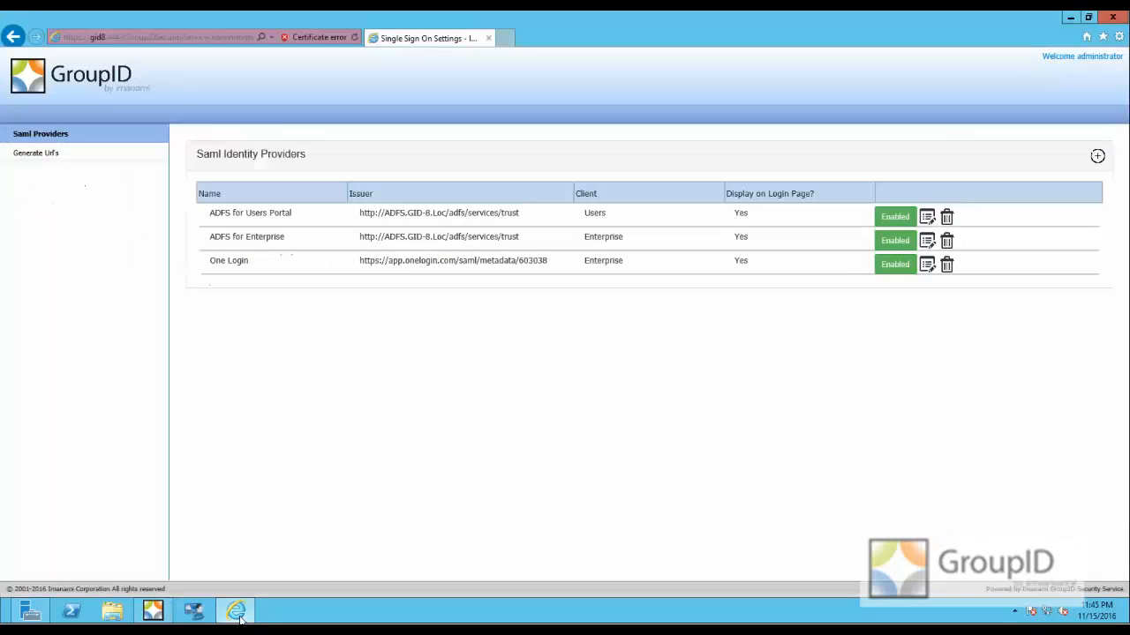
{"action": "left_click", "coordinate": [36, 154]}
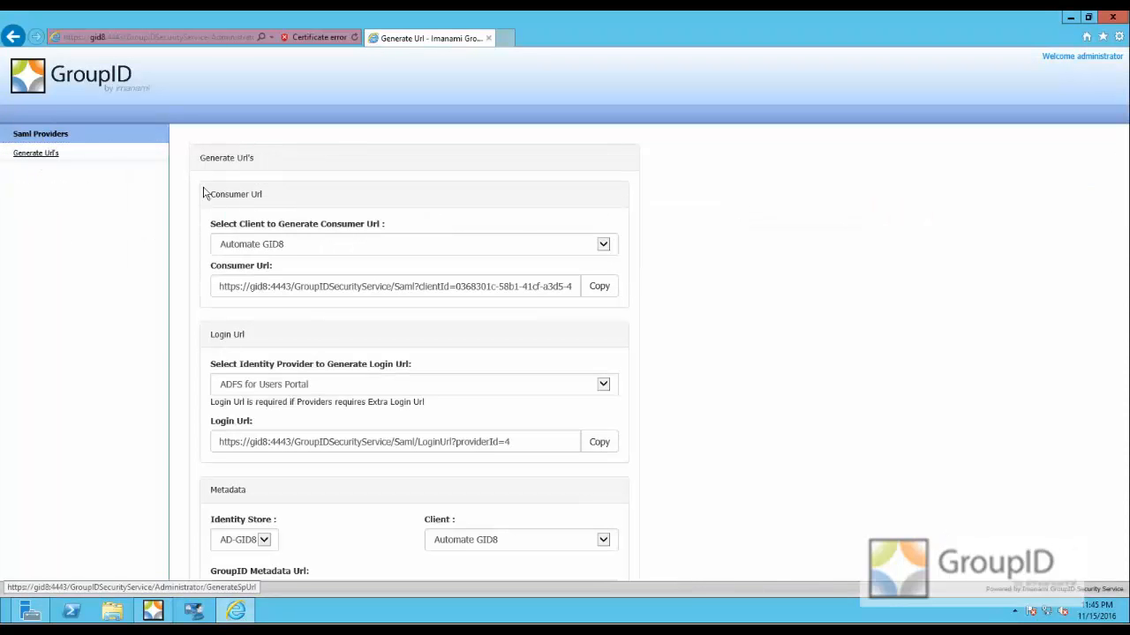
{"action": "left_click", "coordinate": [603, 244]}
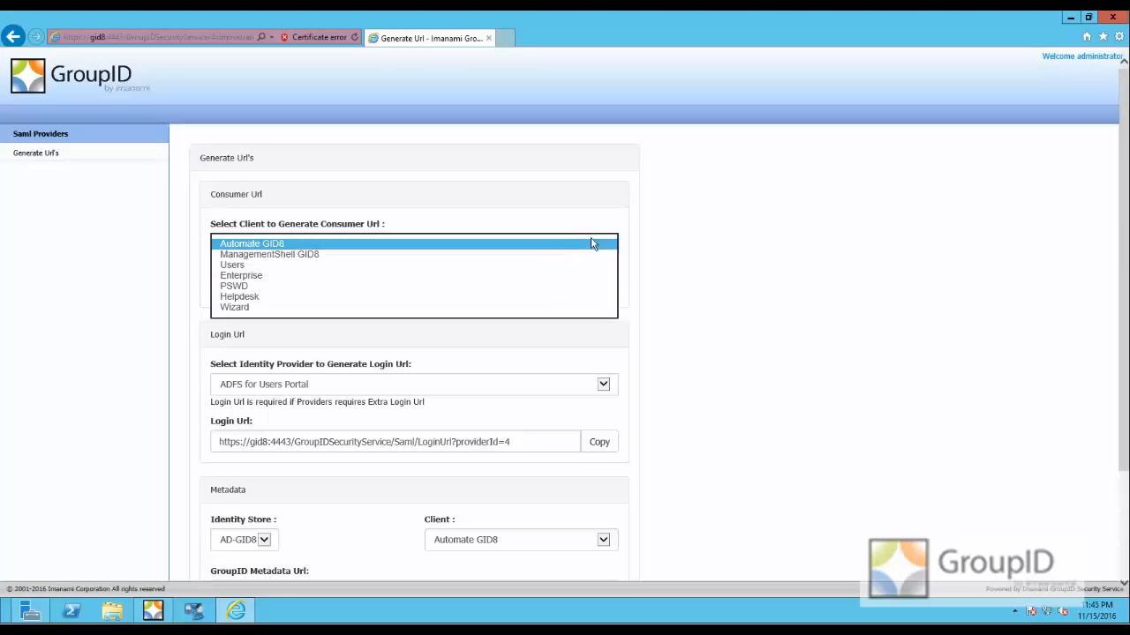
{"action": "left_click", "coordinate": [316, 266]}
{"action": "left_click", "coordinate": [600, 286]}
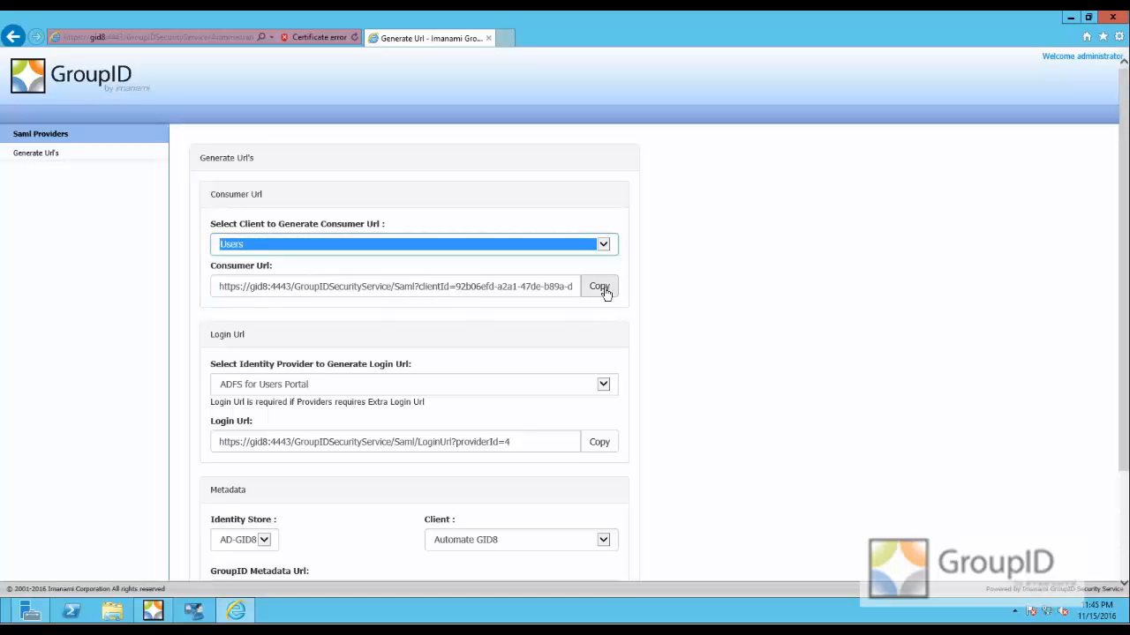
{"action": "left_click", "coordinate": [598, 345]}
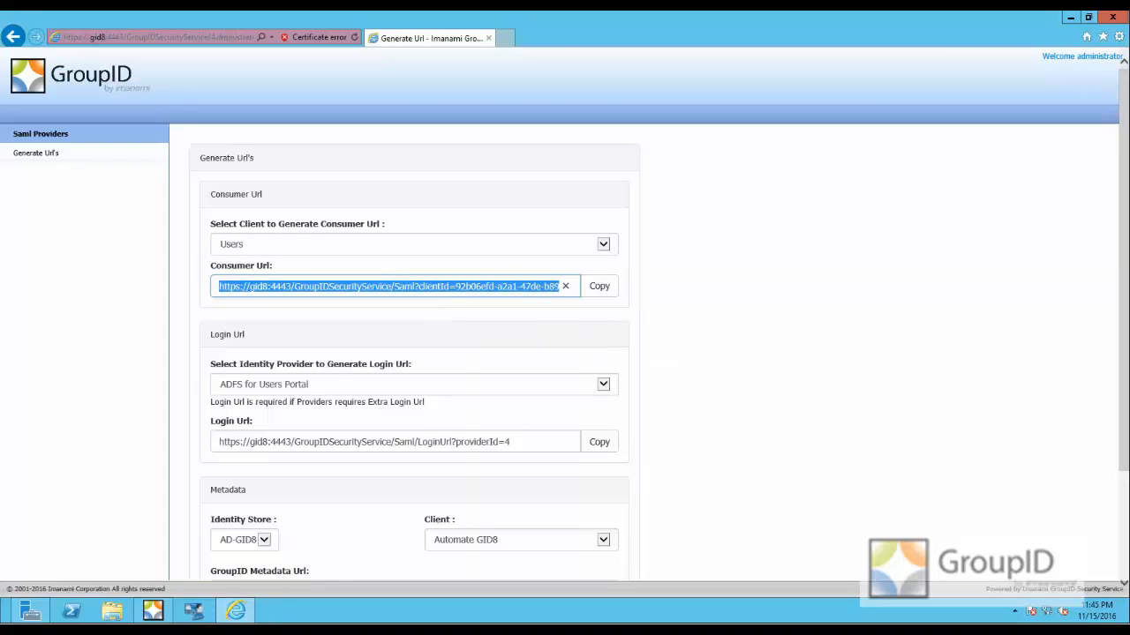
- Switch to the OneLogin page in Chrome and reposition and widen its window to fill the screen
{"action": "key", "text": "alt+Tab"}
{"action": "left_click", "coordinate": [556, 66]}
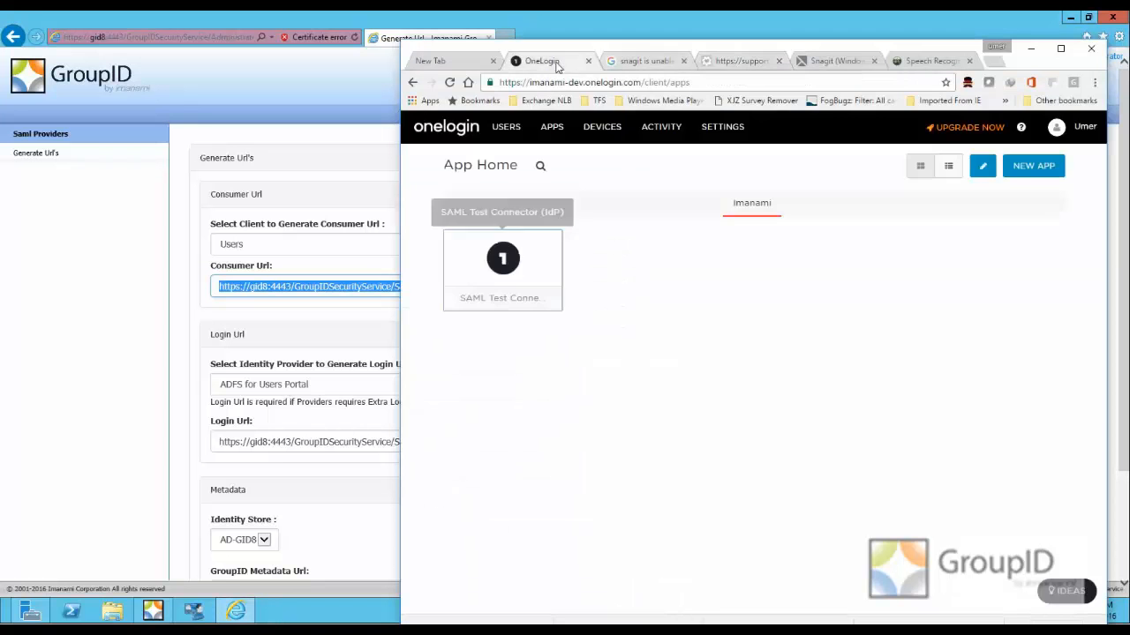
{"action": "key", "text": "F11"}
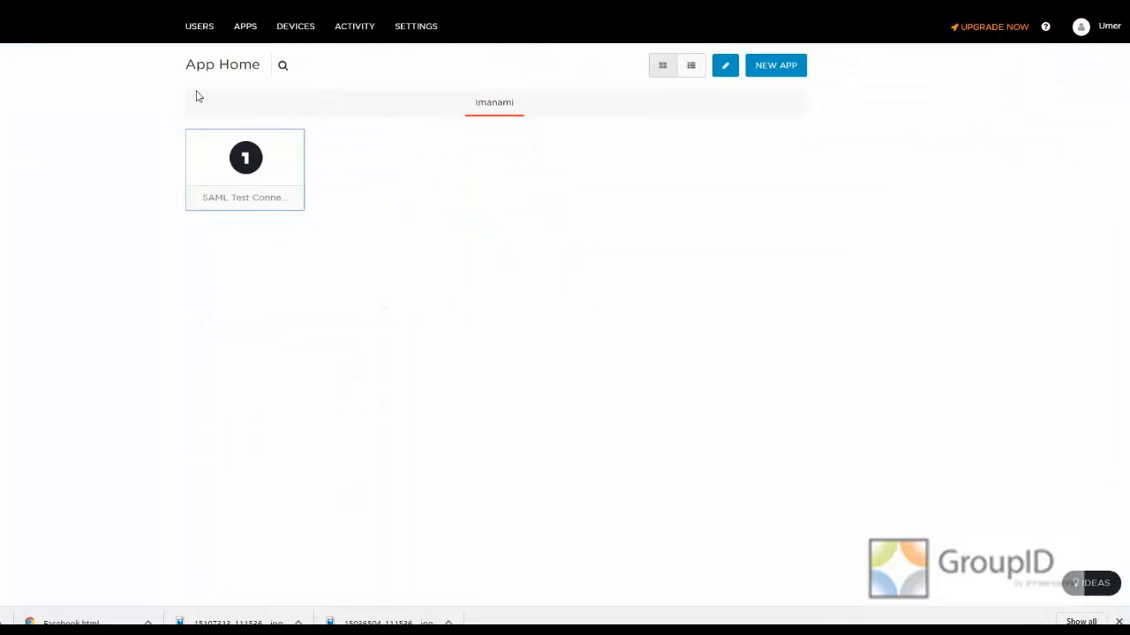
{"action": "key", "text": "F11"}
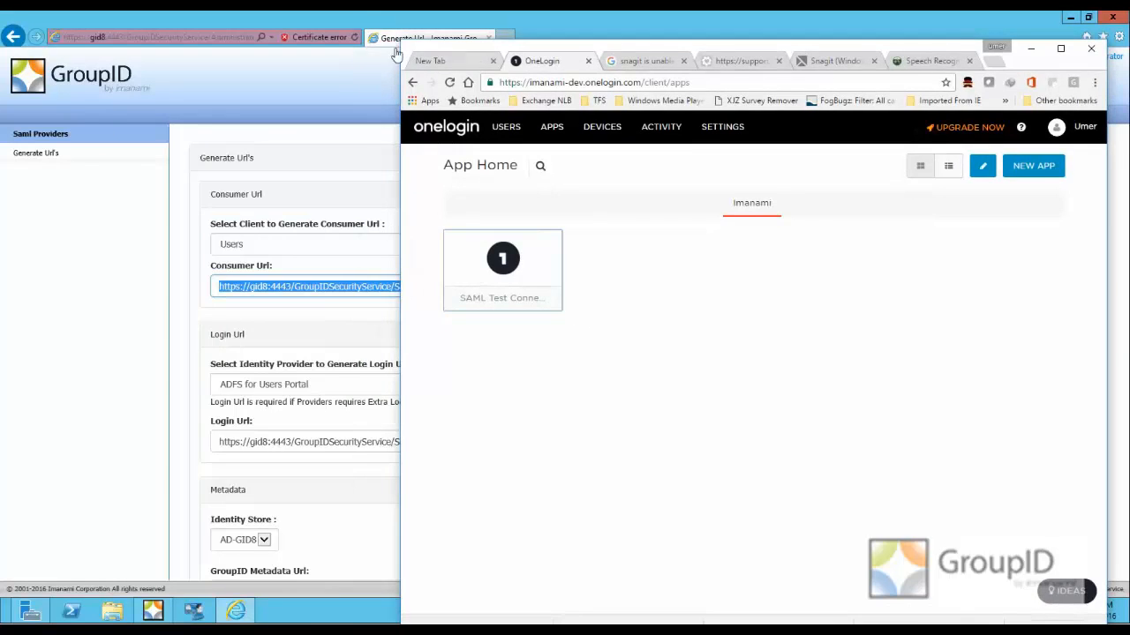
{"action": "left_click_drag", "start_coordinate": [411, 33], "coordinate": [10, 27]}
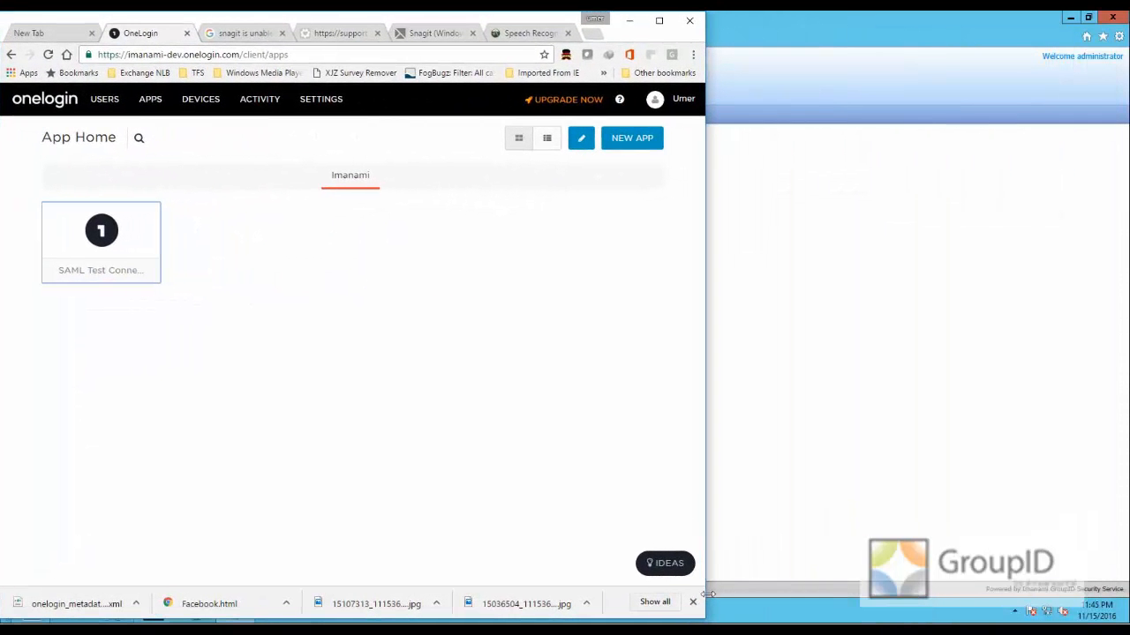
{"action": "left_click_drag", "start_coordinate": [702, 622], "coordinate": [1129, 623]}
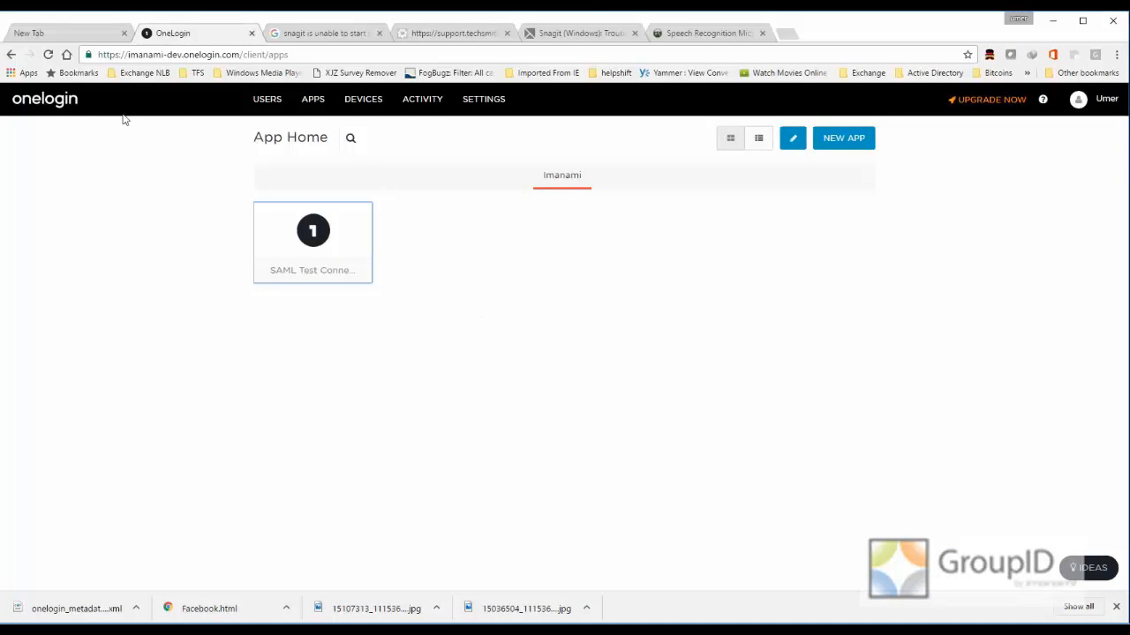
- Start adding a new OneLogin app, search the catalog for "SAML" and choose SAML Test Connector (IdP)
{"action": "left_click", "coordinate": [839, 147]}
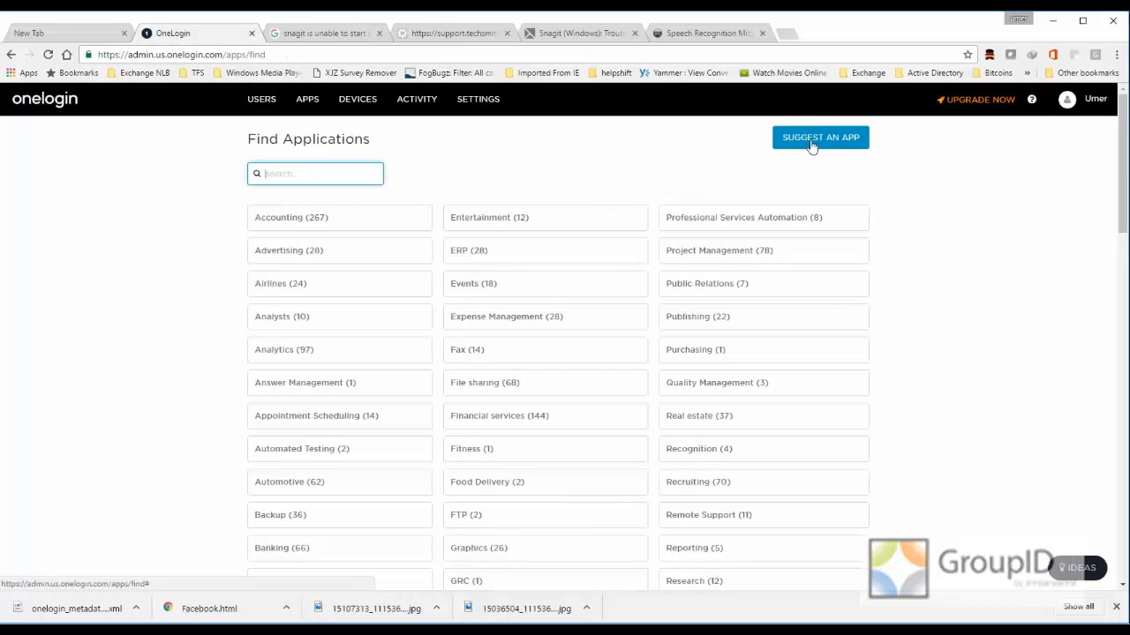
{"action": "scroll", "coordinate": [436, 250], "scroll_direction": "down", "scroll_amount": 5}
{"action": "scroll", "coordinate": [436, 250], "scroll_direction": "up", "scroll_amount": 5}
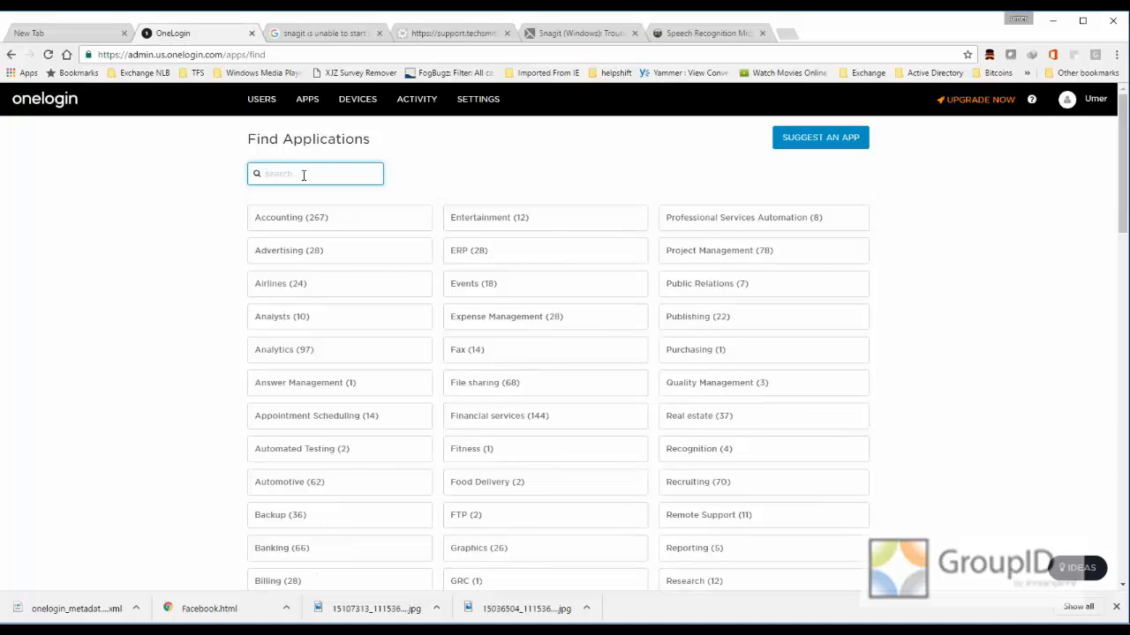
{"action": "type", "text": "SAML"}
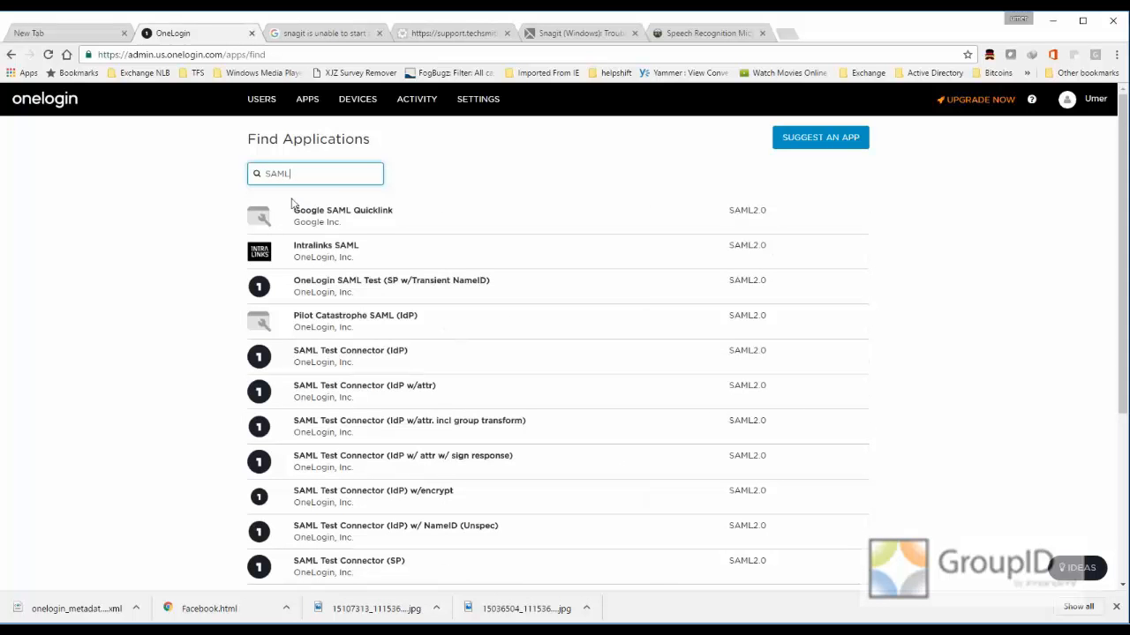
{"action": "left_click", "coordinate": [448, 364]}
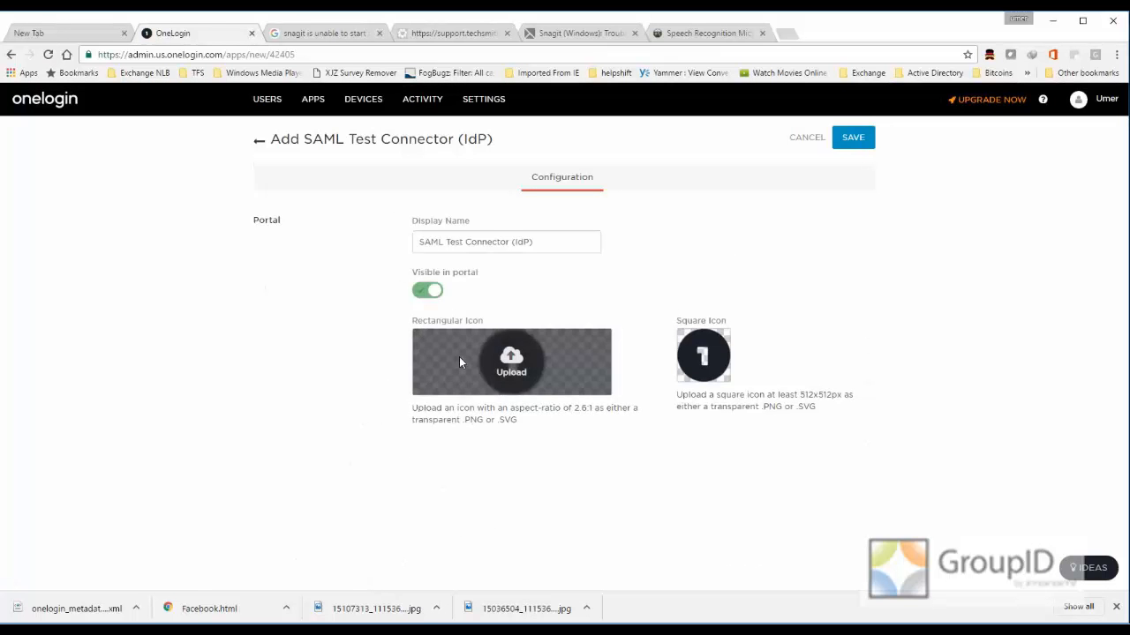
- Set the connector's display name to "GroupID SAML (IDP) for Users Portal" and save the app
{"action": "left_click", "coordinate": [543, 240]}
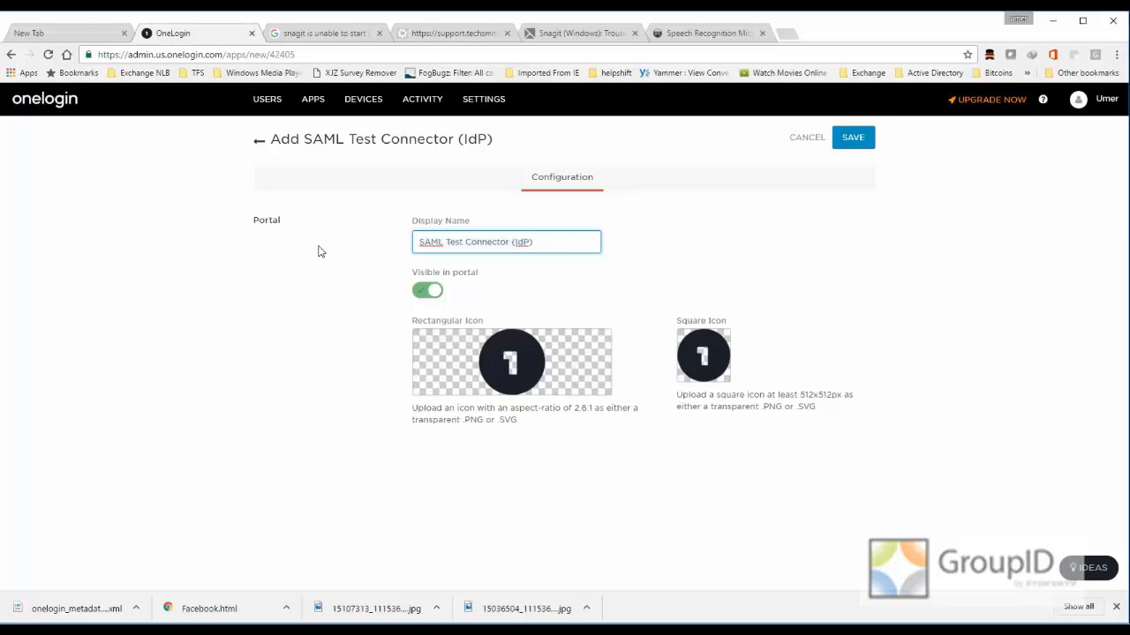
{"action": "key", "text": "ctrl+a"}
{"action": "type", "text": "GroupID SAML "}
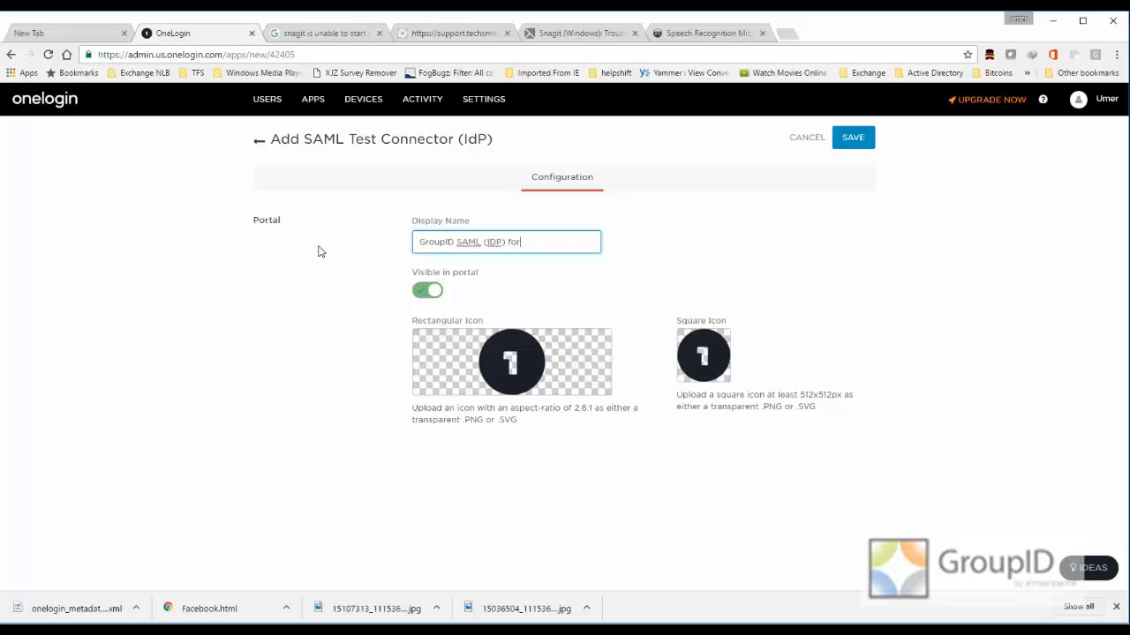
{"action": "type", "text": "(IDP) for Users Portal"}
{"action": "mouse_move", "coordinate": [581, 364]}
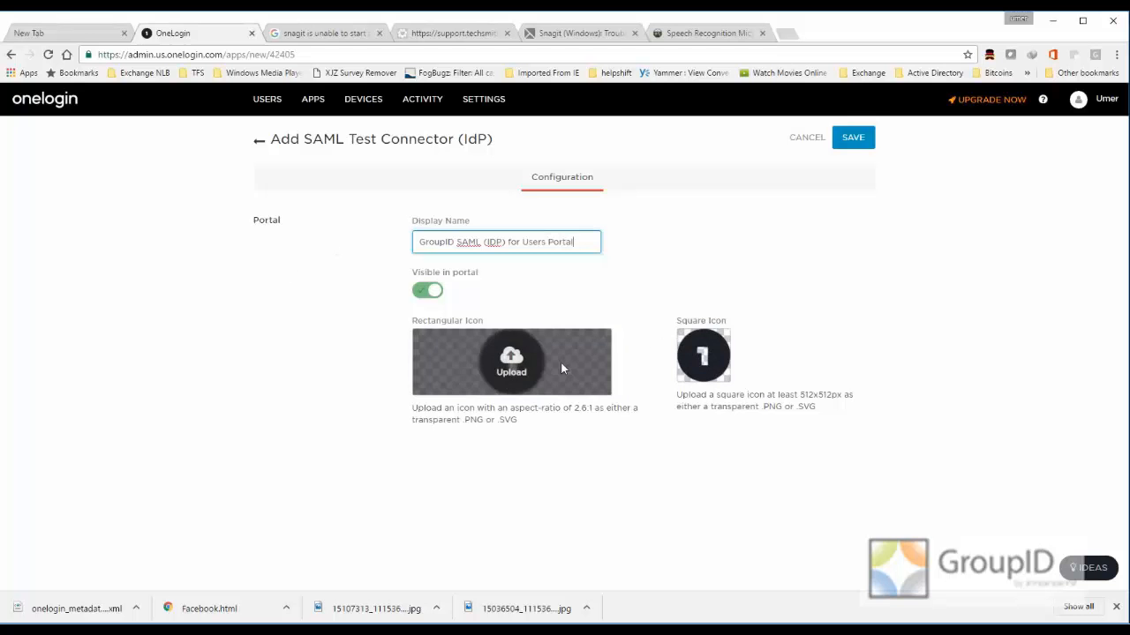
{"action": "left_click", "coordinate": [862, 150]}
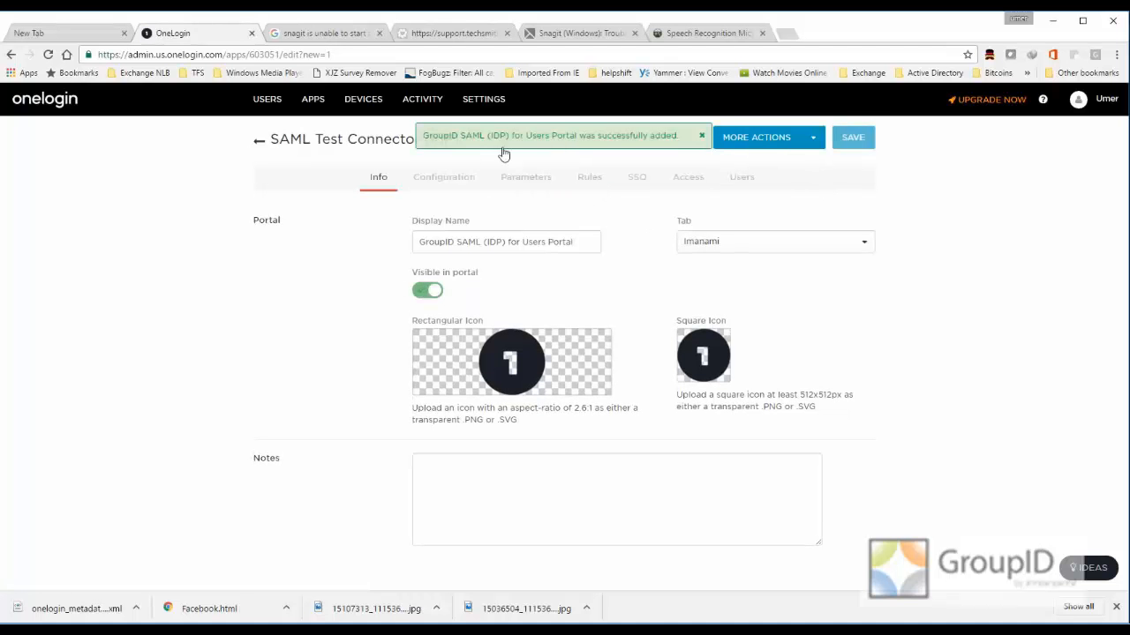
- In the app's configuration, paste the copied consumer URL into both ACS (Consumer) URL Validator and ACS (Consumer) URL
{"action": "left_click", "coordinate": [430, 183]}
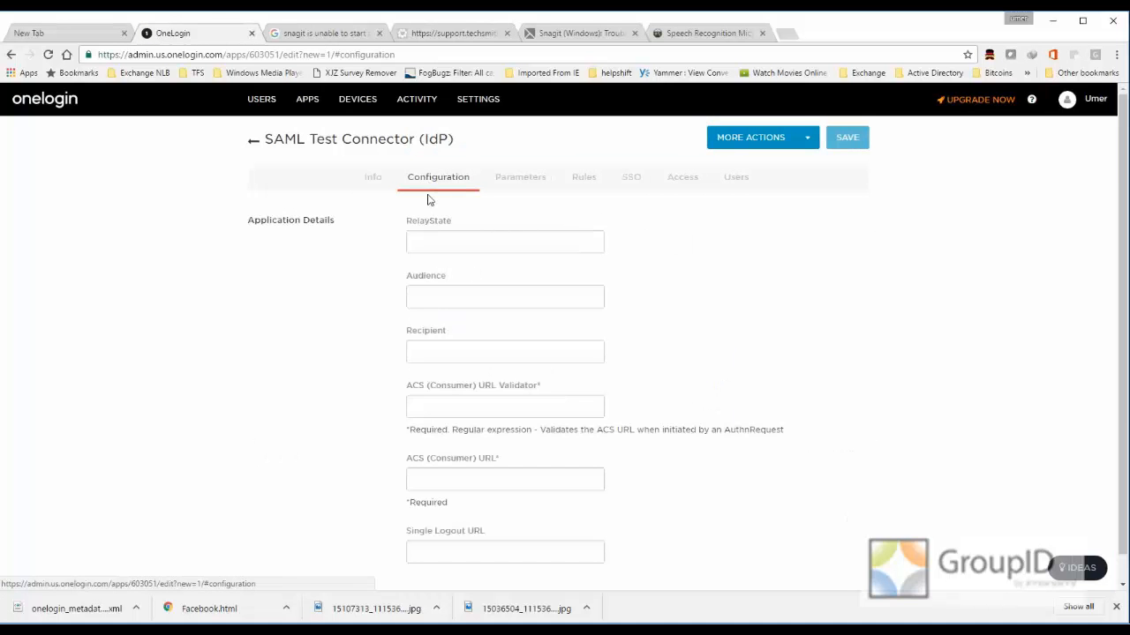
{"action": "right_click", "coordinate": [460, 410]}
{"action": "left_click", "coordinate": [493, 494]}
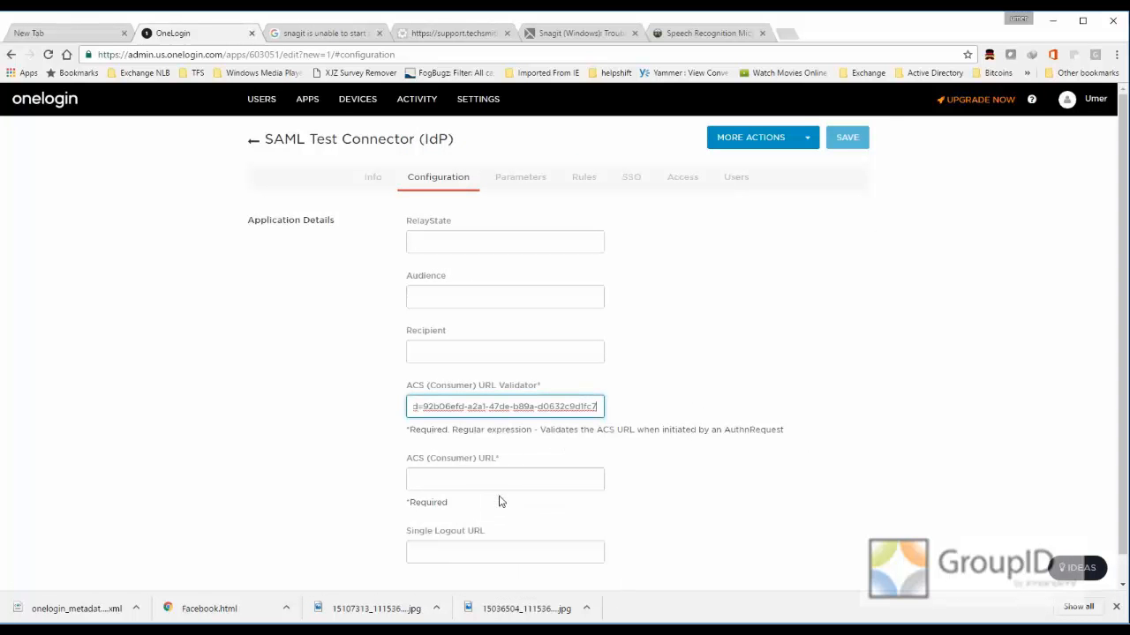
{"action": "left_click", "coordinate": [475, 482]}
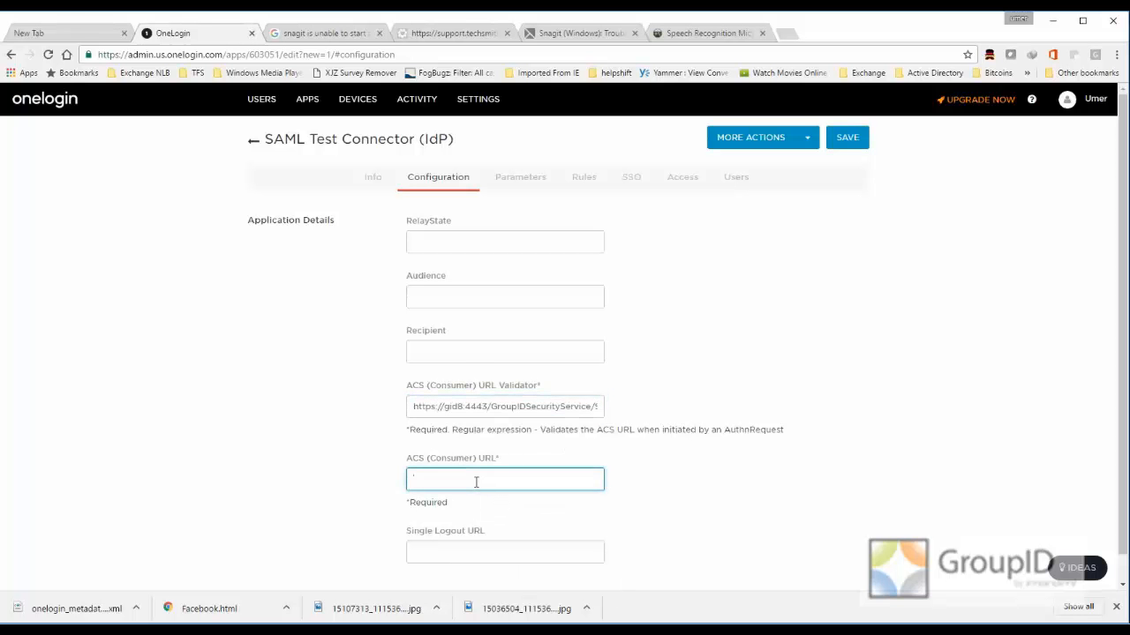
{"action": "right_click", "coordinate": [475, 482]}
{"action": "left_click", "coordinate": [521, 378]}
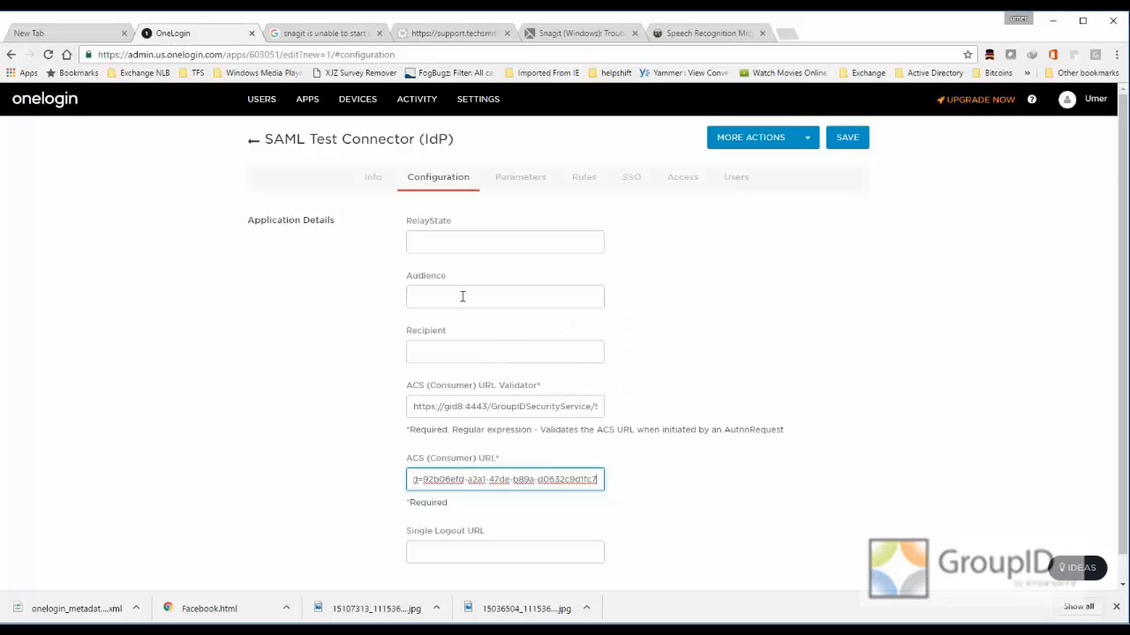
- Back in the GroupID admin site, start a new SAML identity provider and set its client to Users
{"action": "left_click", "coordinate": [443, 300]}
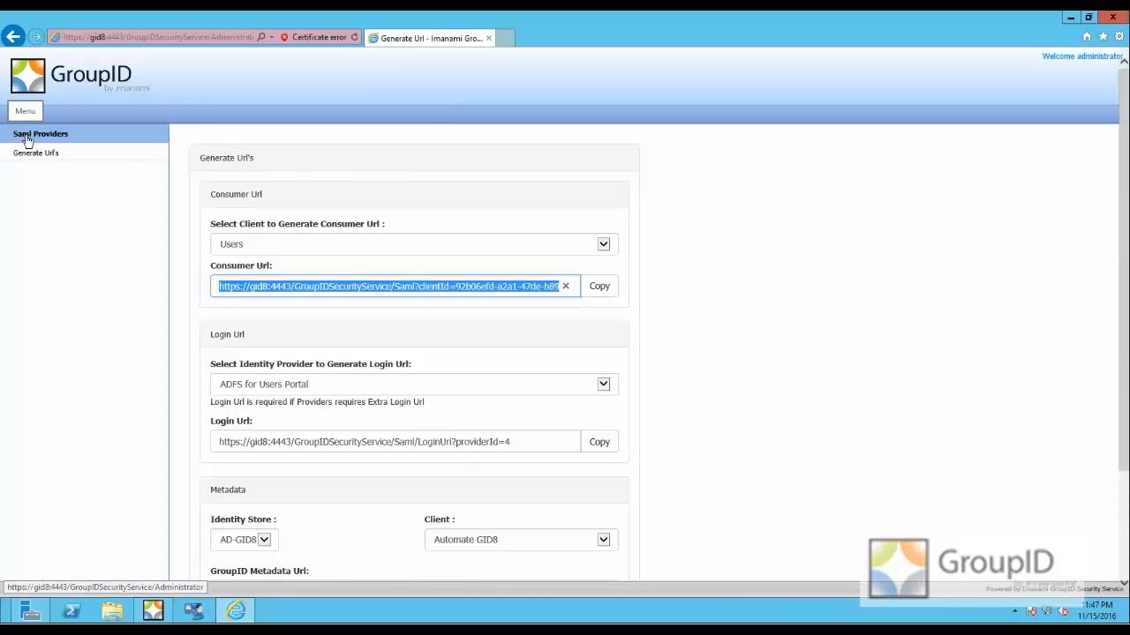
{"action": "left_click", "coordinate": [27, 140]}
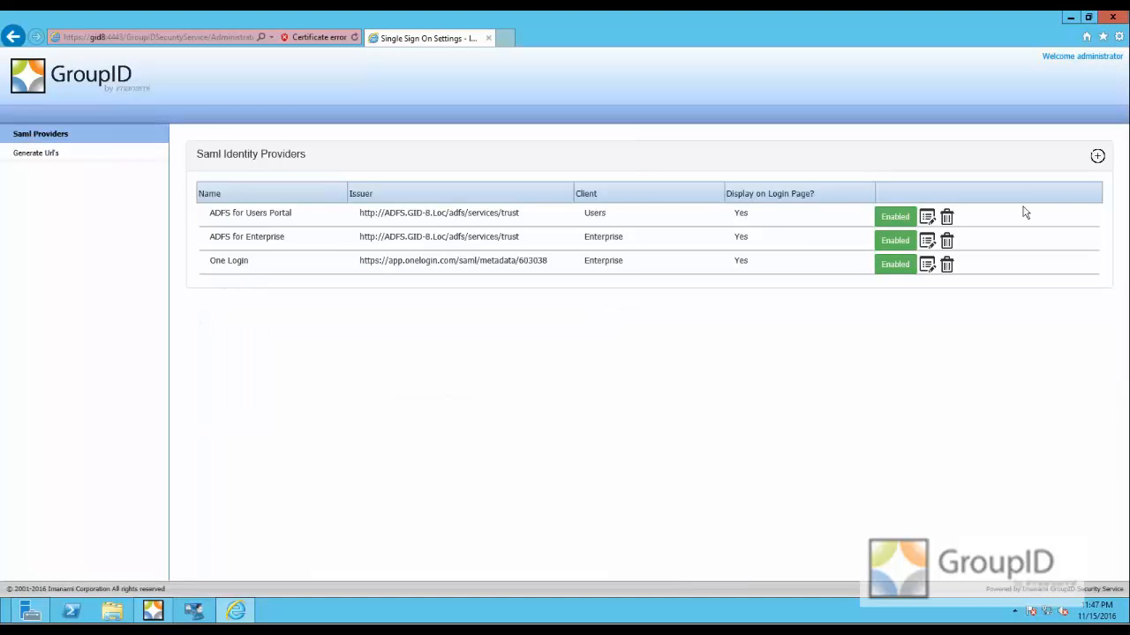
{"action": "left_click", "coordinate": [1096, 158]}
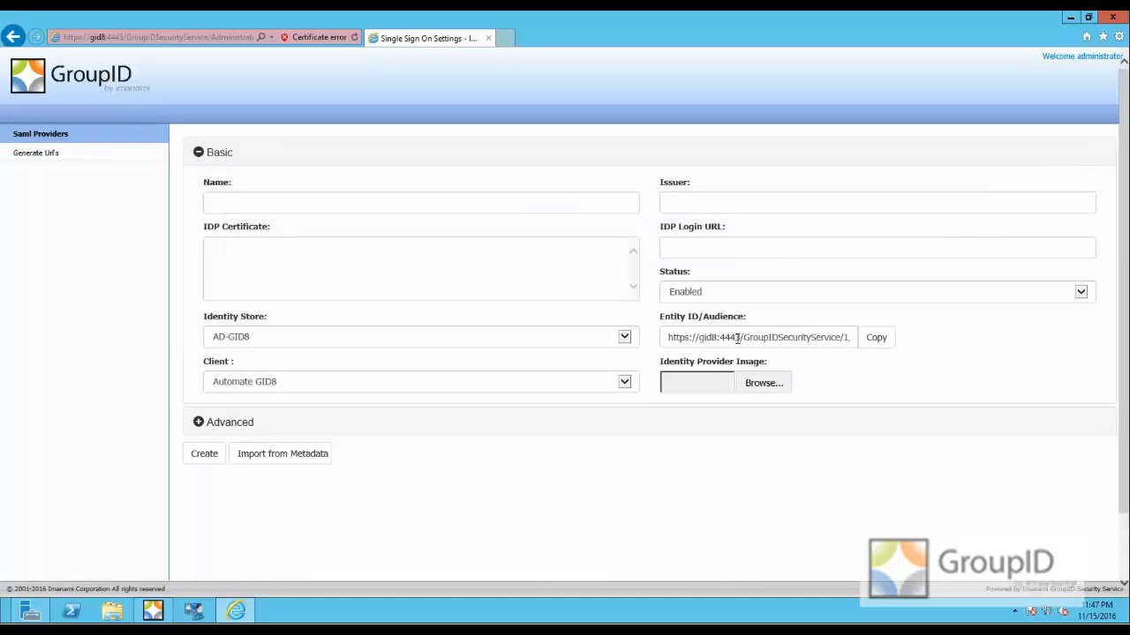
{"action": "left_click", "coordinate": [626, 386]}
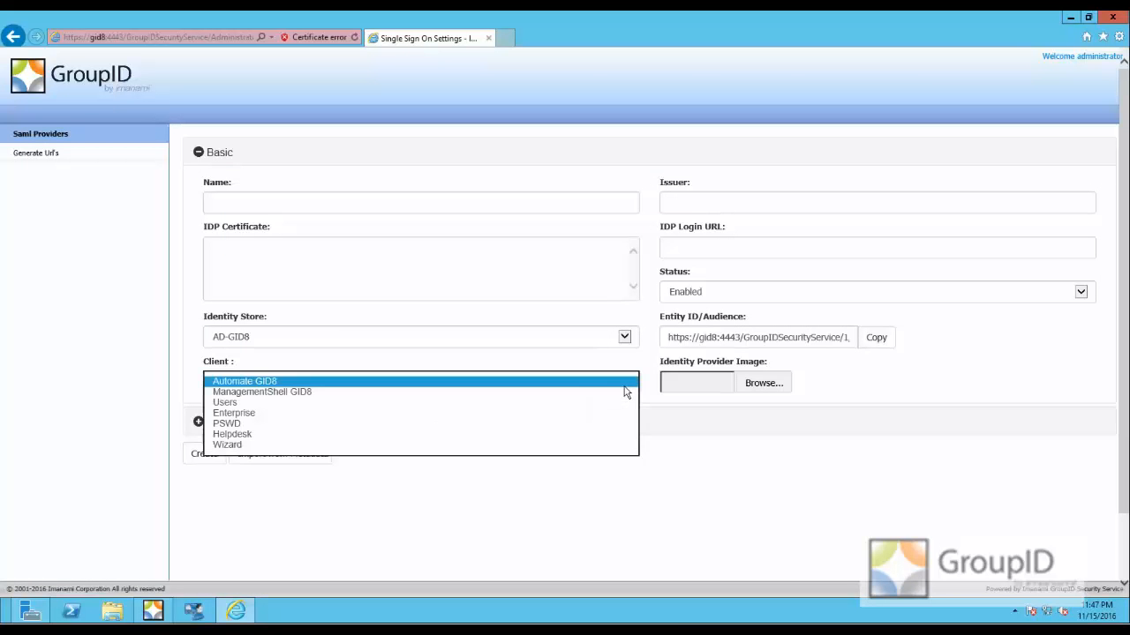
{"action": "left_click", "coordinate": [273, 403]}
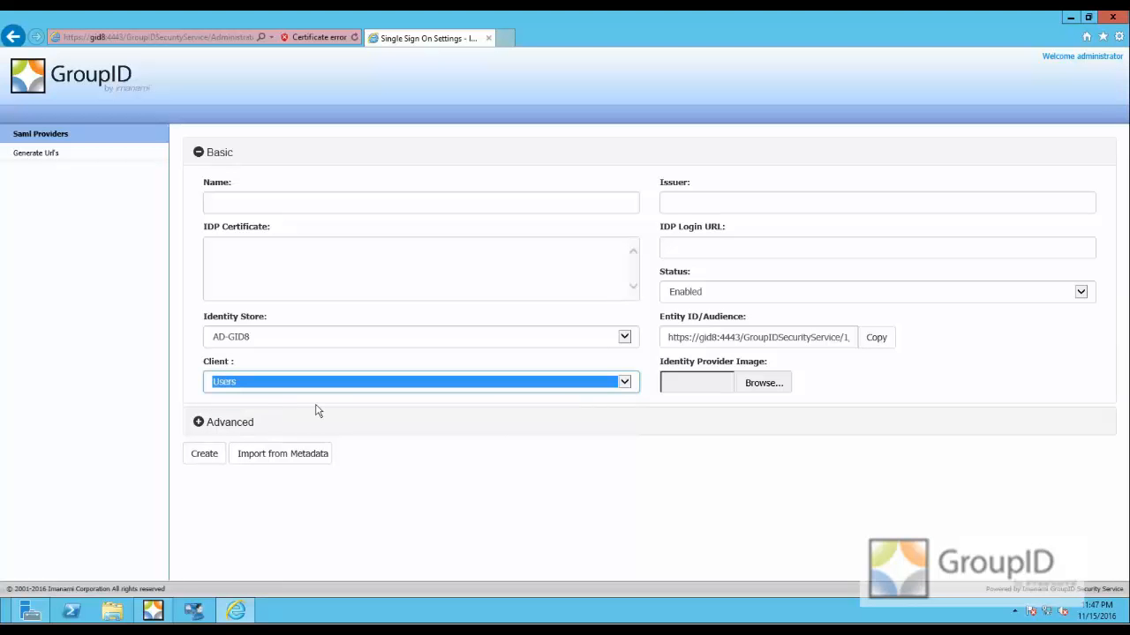
- Copy the new provider's Entity ID/Audience URL, allowing clipboard access, and paste it as the Audience of the OneLogin connector
{"action": "left_click_drag", "start_coordinate": [670, 340], "coordinate": [890, 338]}
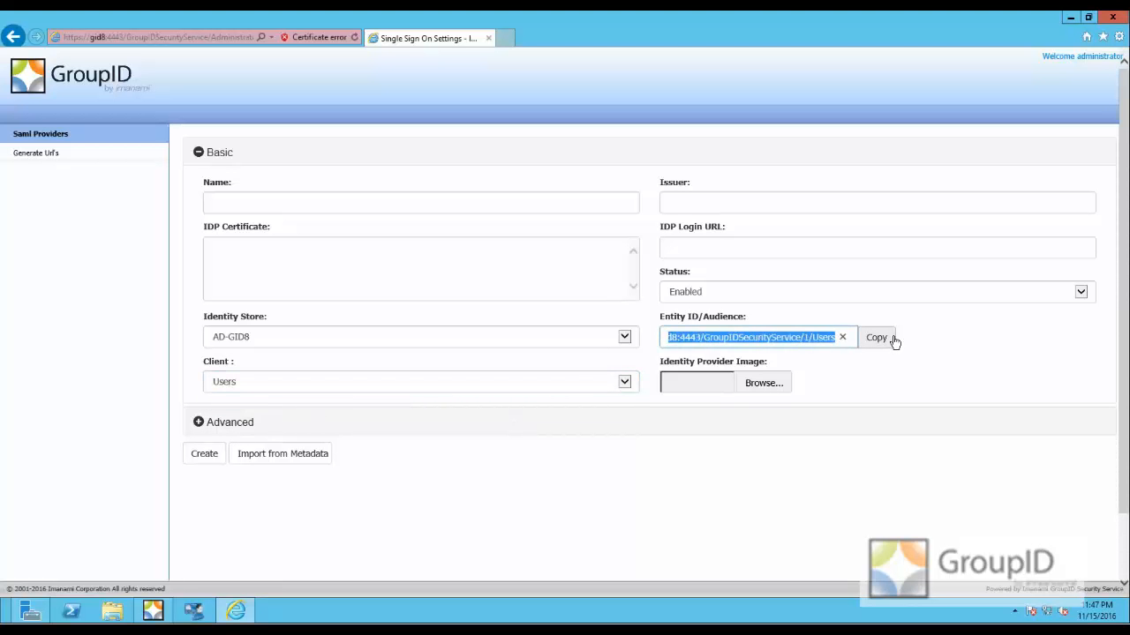
{"action": "left_click", "coordinate": [876, 338]}
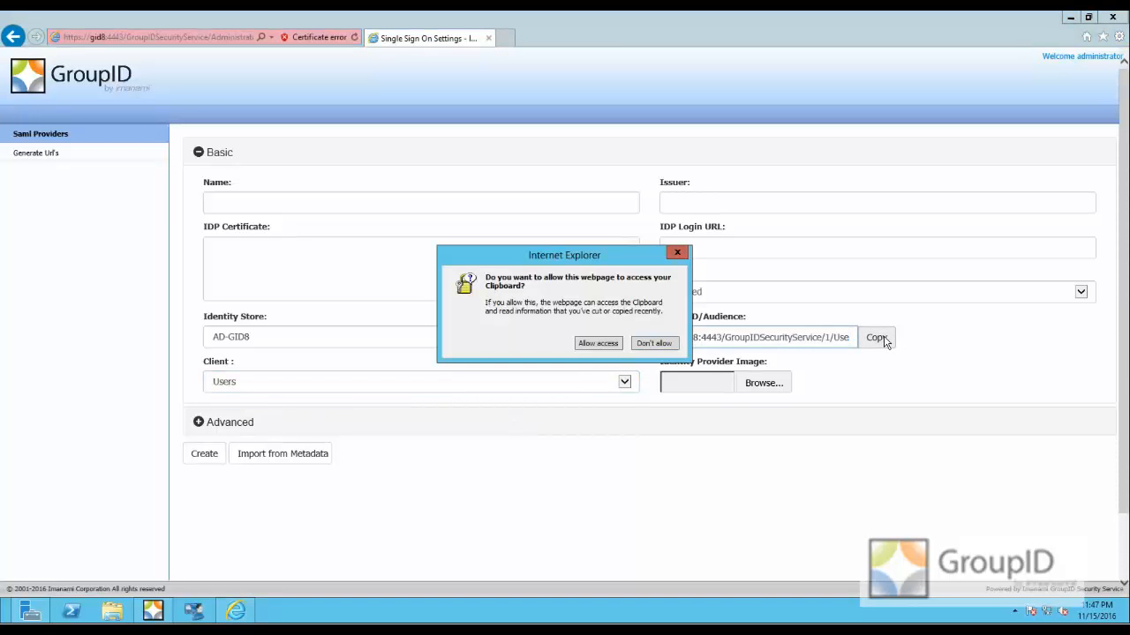
{"action": "left_click", "coordinate": [595, 344]}
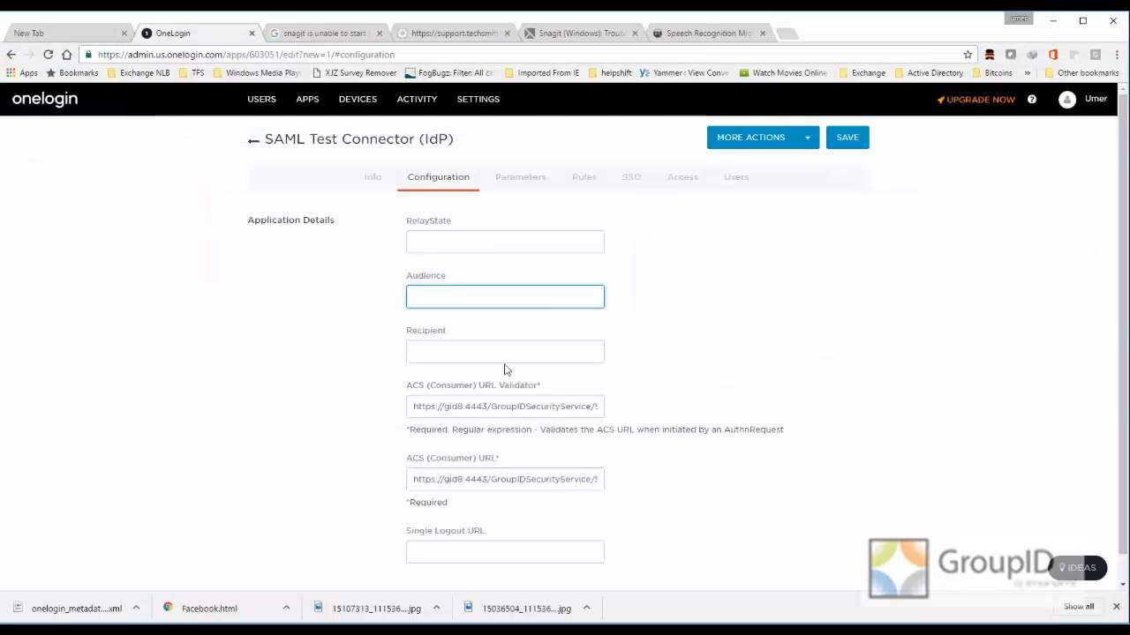
{"action": "right_click", "coordinate": [452, 301]}
{"action": "left_click", "coordinate": [482, 381]}
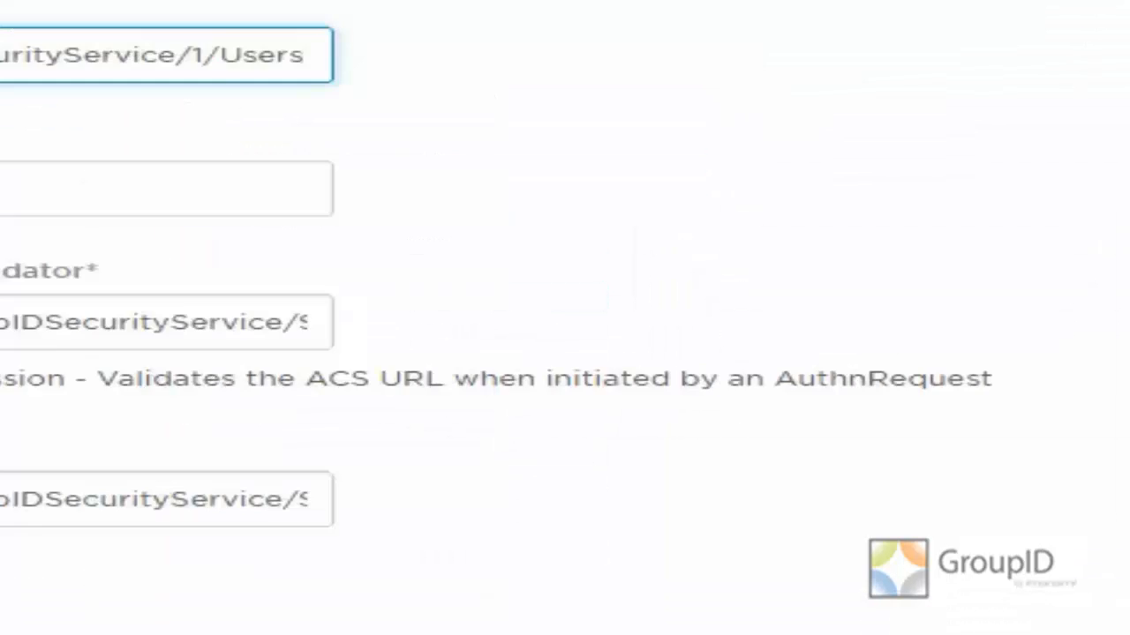
{"action": "scroll", "coordinate": [272, 461], "scroll_direction": "up", "scroll_amount": 1}
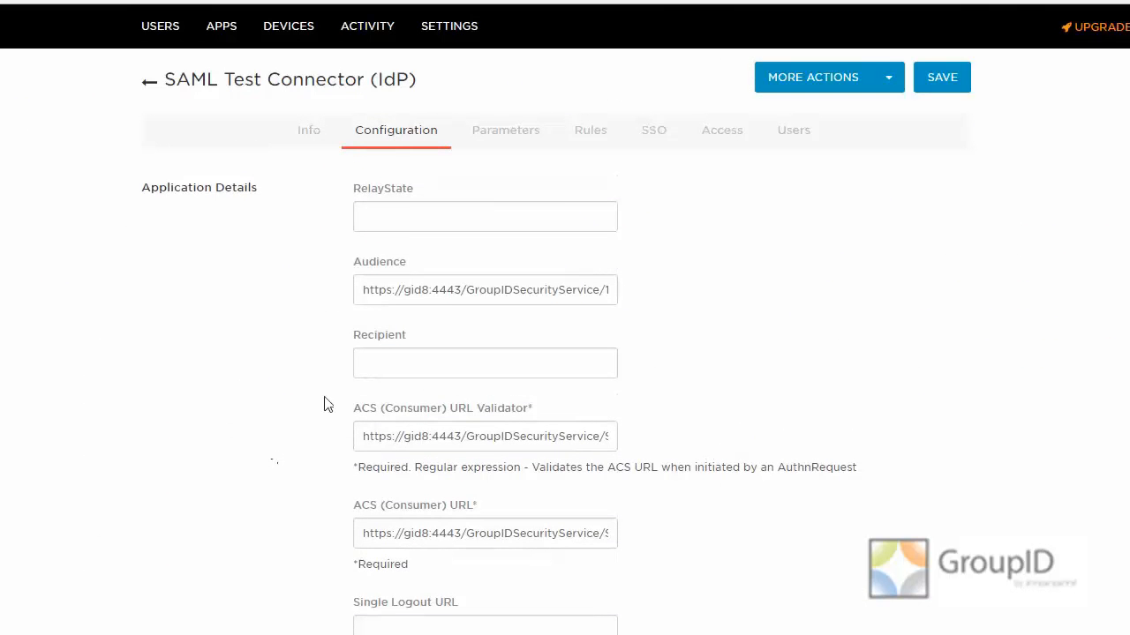
- Check the OneLogin connector's parameters and rules, and set its SAML Signature Algorithm to SHA-256 in the SSO settings
{"action": "left_click", "coordinate": [499, 141]}
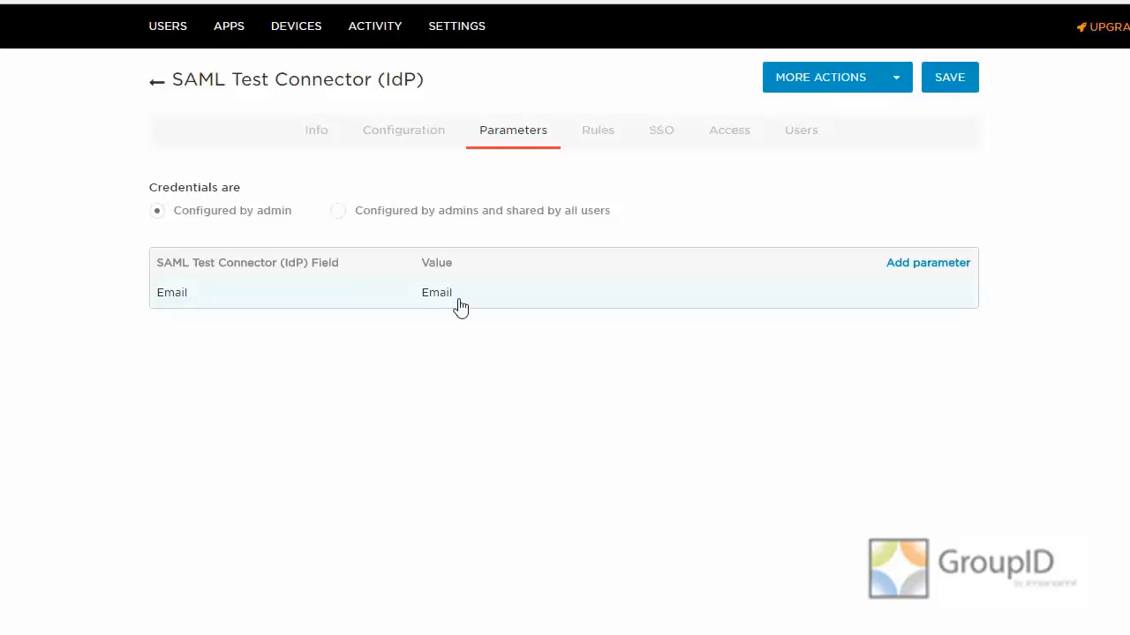
{"action": "left_click", "coordinate": [589, 138]}
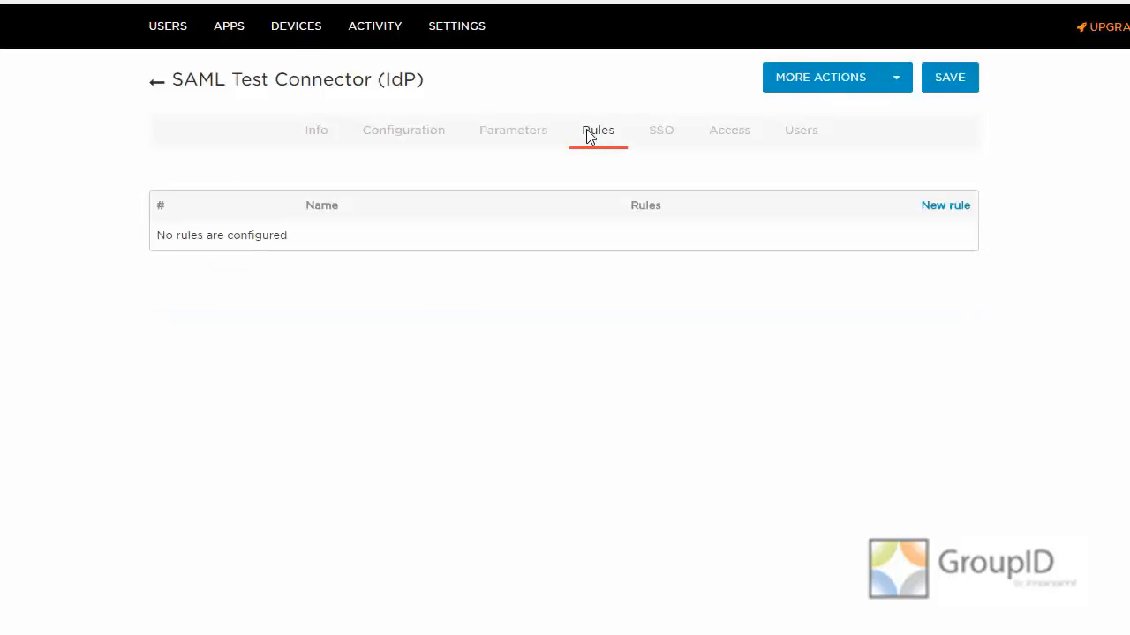
{"action": "left_click", "coordinate": [658, 139]}
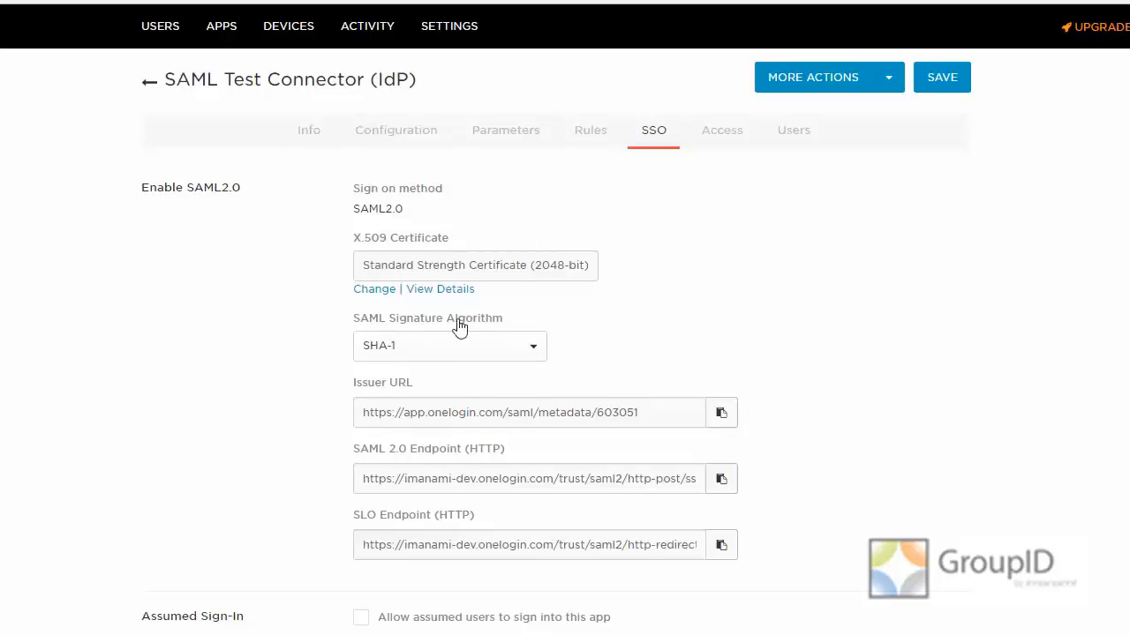
{"action": "left_click", "coordinate": [532, 349]}
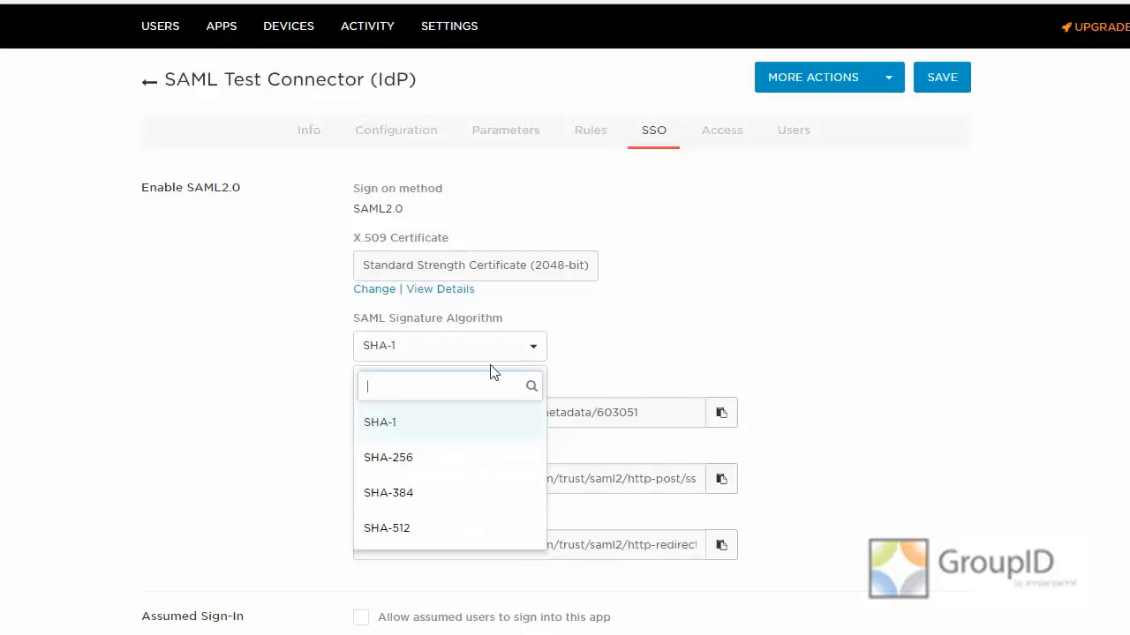
{"action": "left_click", "coordinate": [413, 466]}
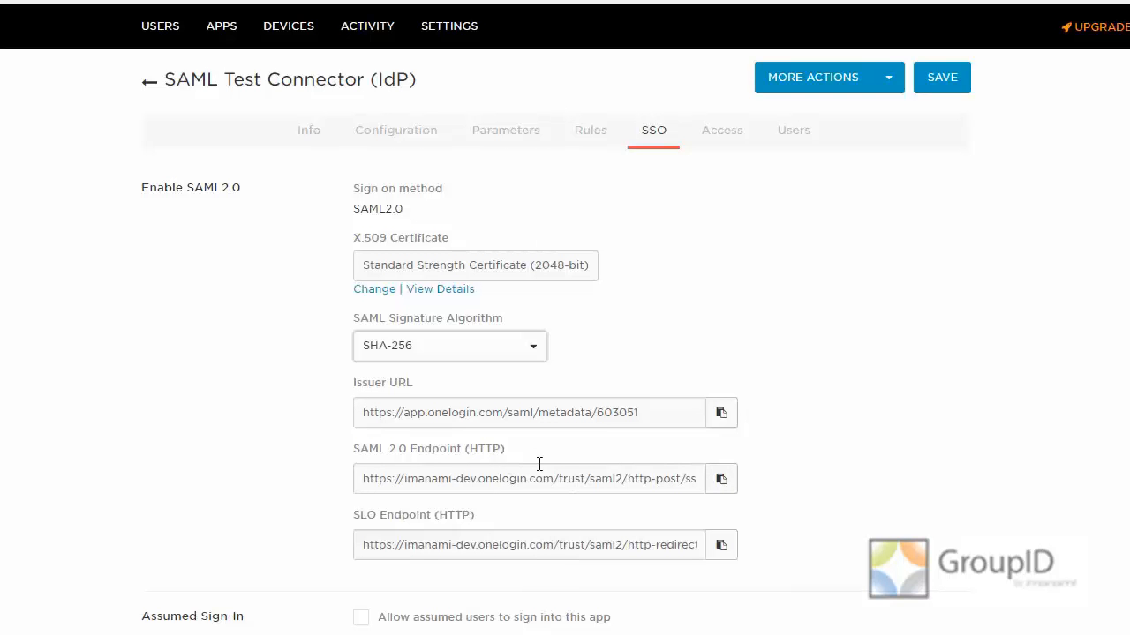
- Review the connector's access policy and assigned users, and save the connector
{"action": "left_click", "coordinate": [717, 137]}
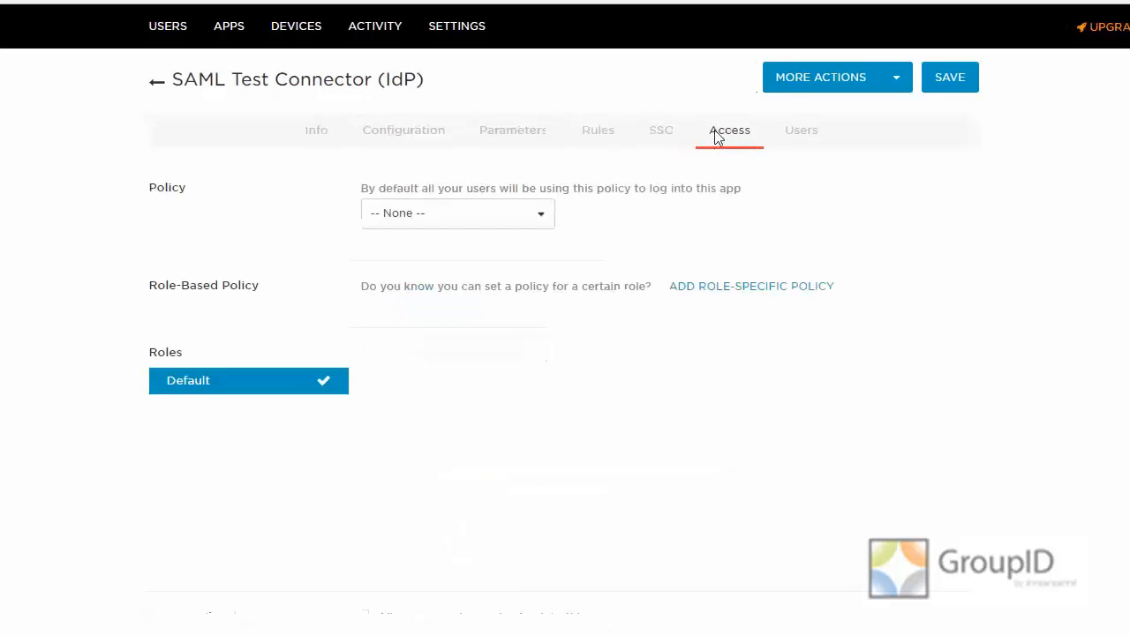
{"action": "left_click", "coordinate": [543, 214]}
{"action": "left_click", "coordinate": [543, 214]}
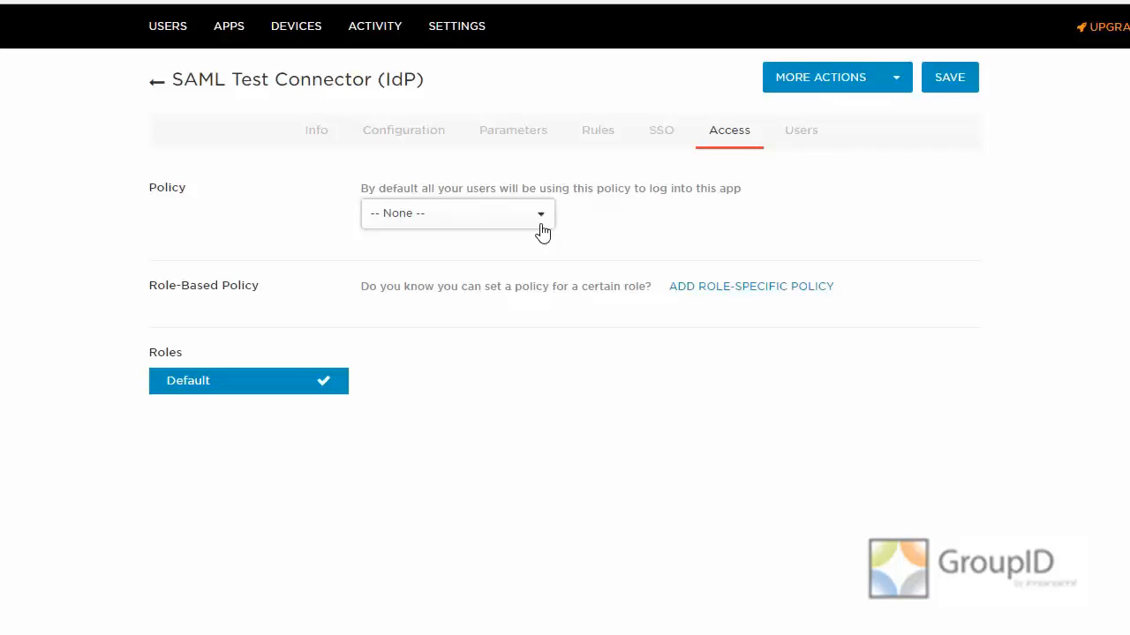
{"action": "left_click", "coordinate": [803, 141]}
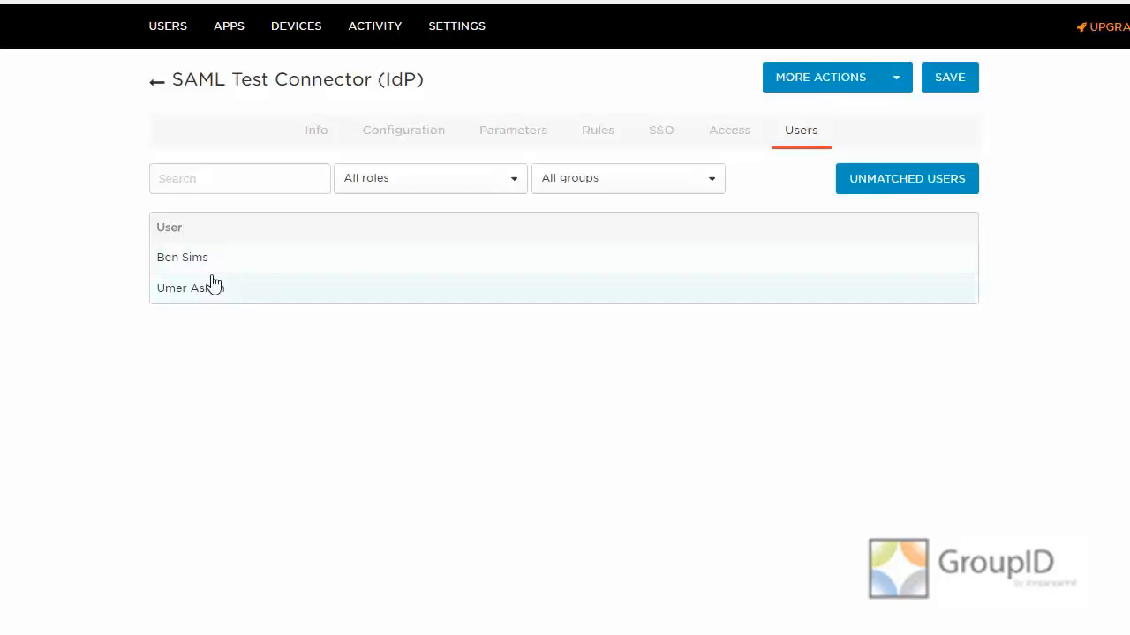
{"action": "left_click", "coordinate": [902, 85]}
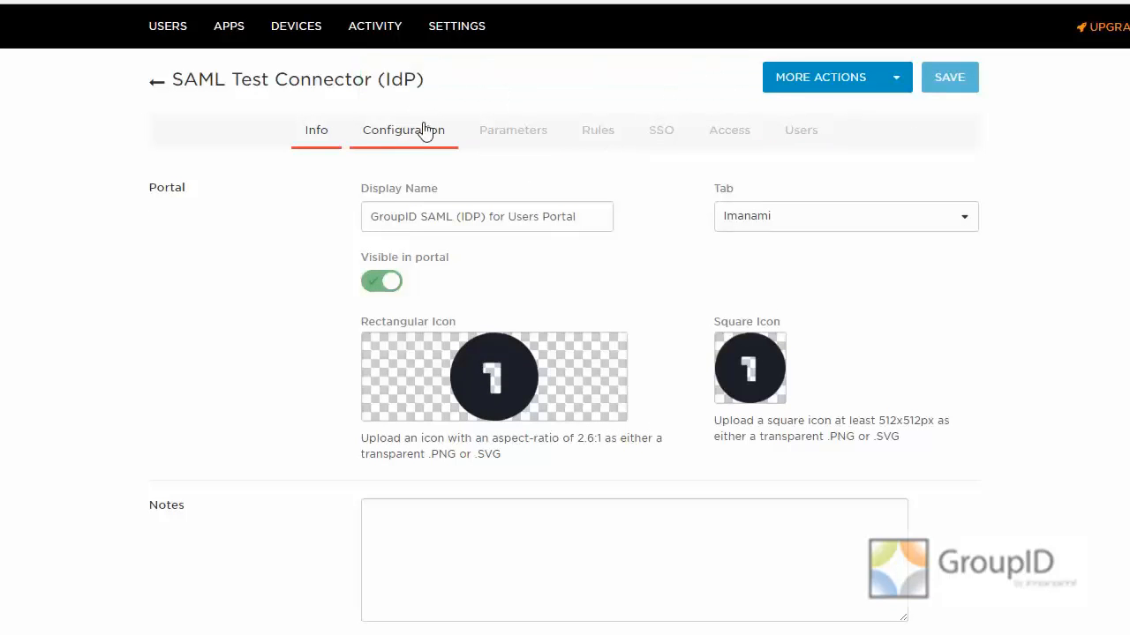
- Download the connector's SAML metadata and copy the file onelogin_metadata_603051 from the Downloads folder
{"action": "left_click", "coordinate": [895, 86]}
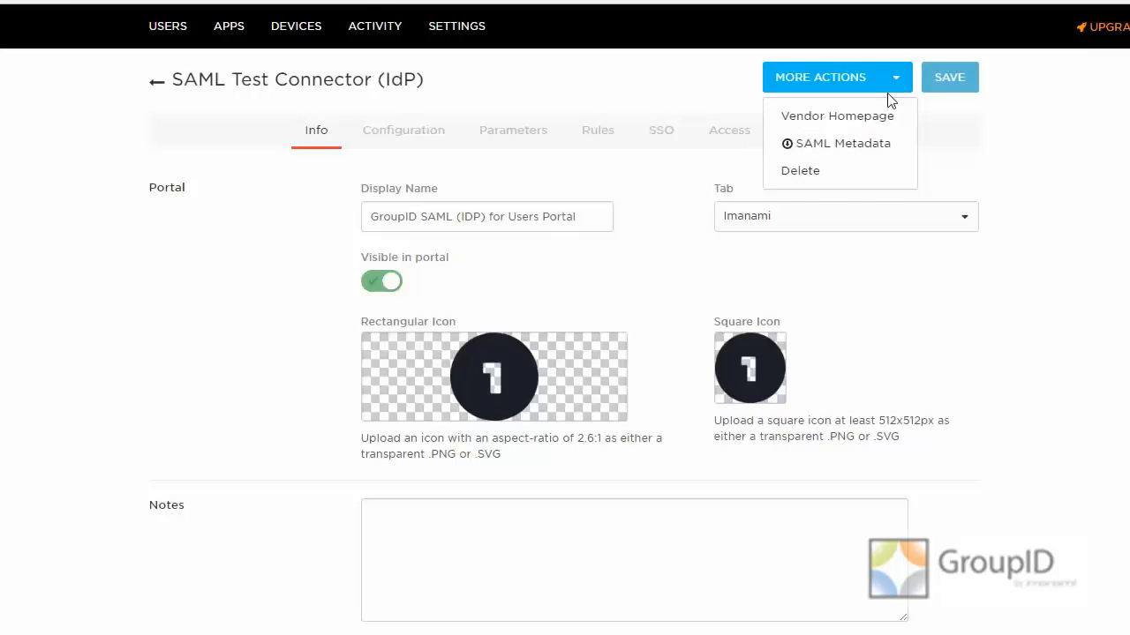
{"action": "left_click", "coordinate": [864, 152]}
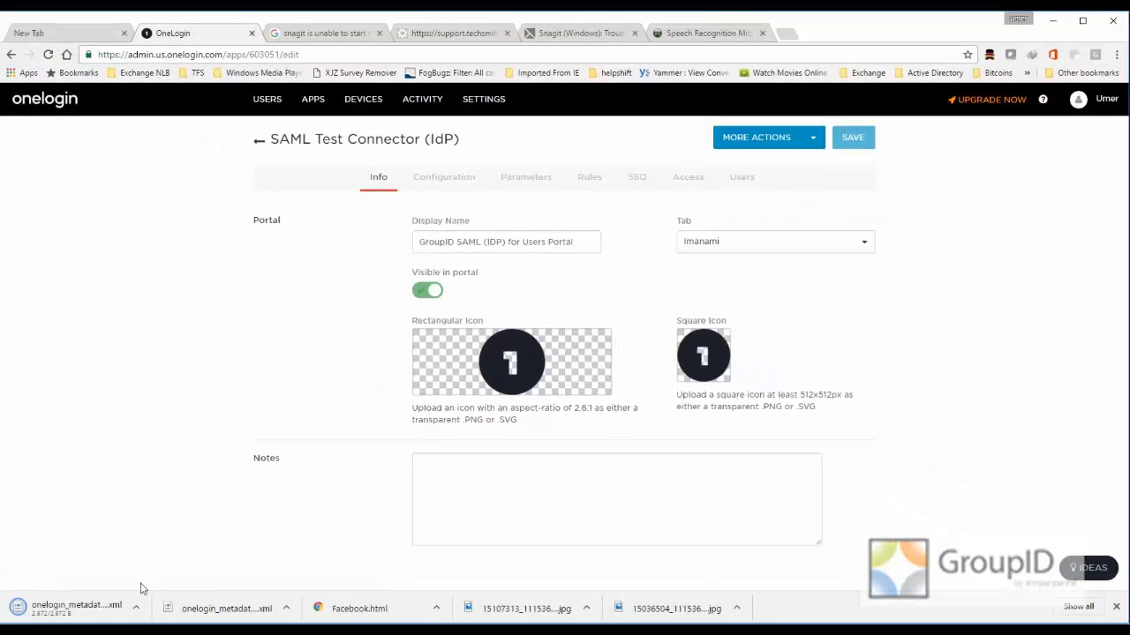
{"action": "left_click", "coordinate": [137, 611]}
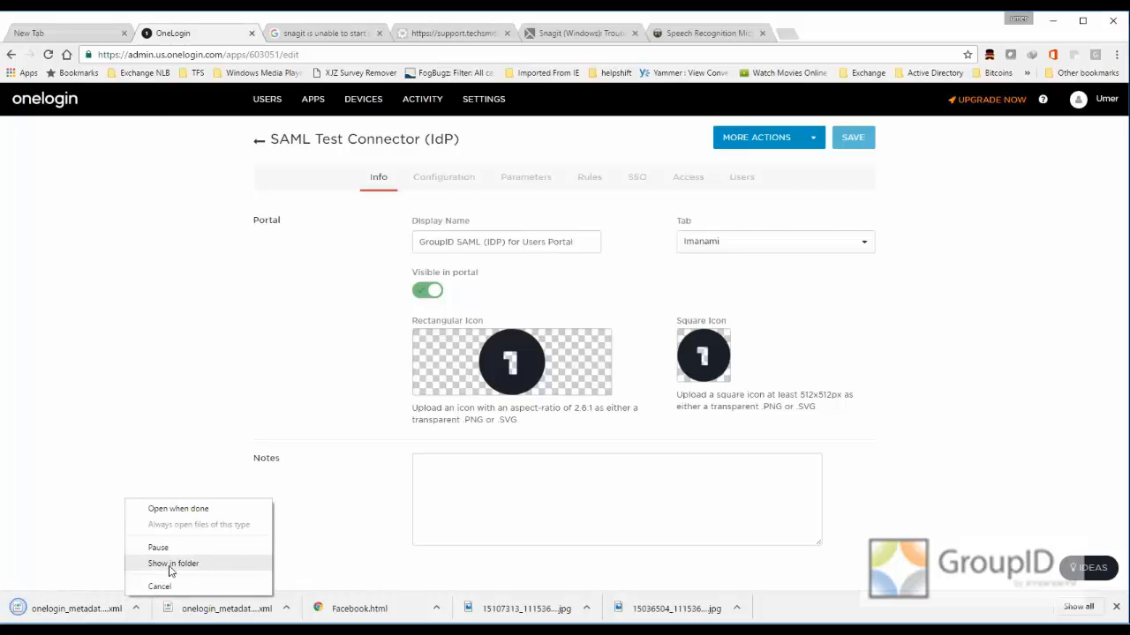
{"action": "left_click", "coordinate": [171, 571]}
{"action": "right_click", "coordinate": [477, 357]}
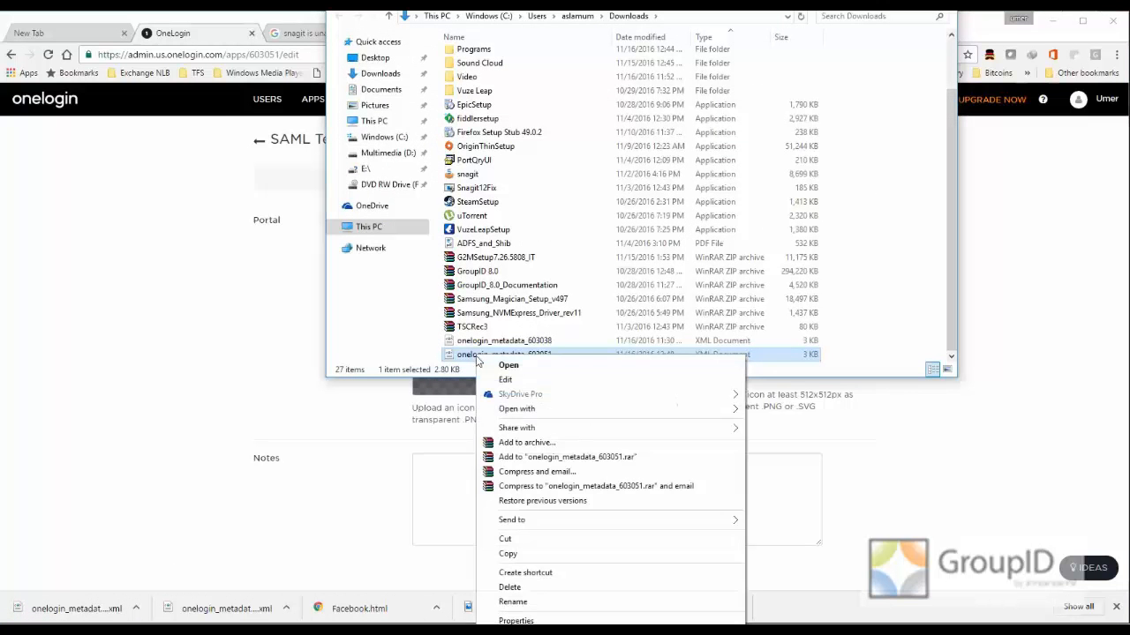
{"action": "left_click", "coordinate": [504, 549]}
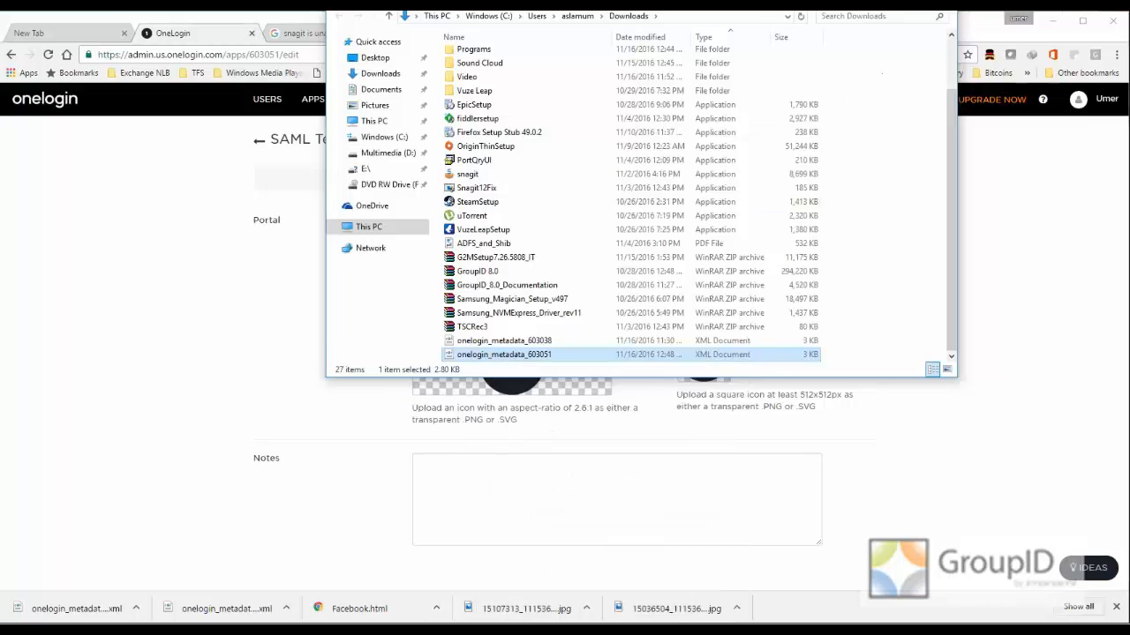
{"action": "left_click", "coordinate": [886, 3]}
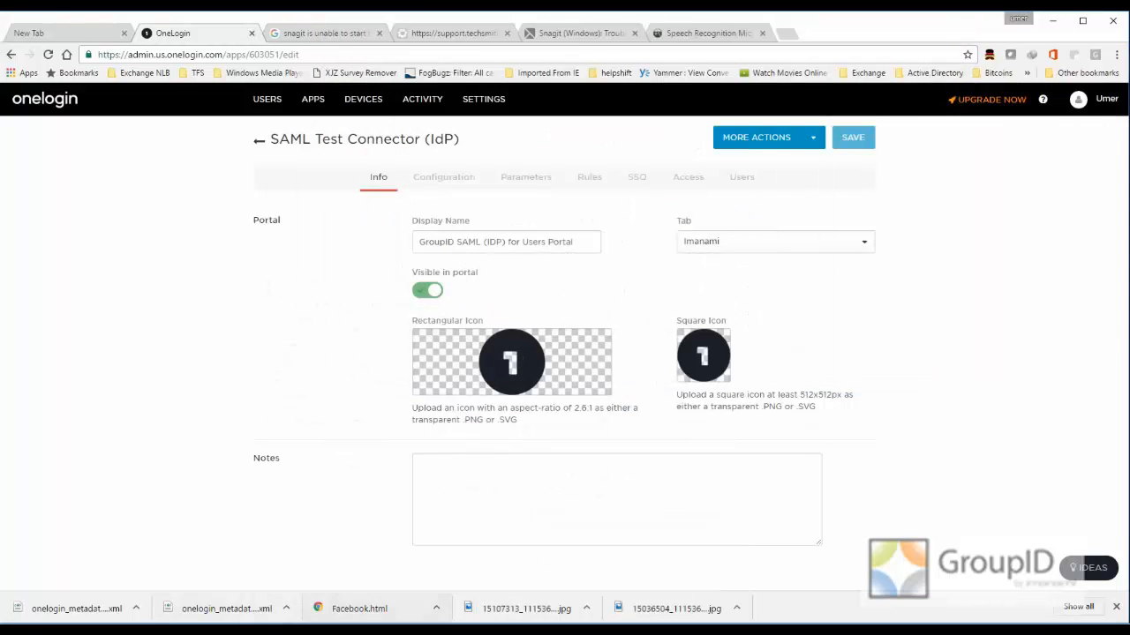
- On the GroupID server's desktop, delete the old OneLogin metadata file and paste the copied onelogin_metadata_603051 in its place
{"action": "mouse_move", "coordinate": [396, 629]}
{"action": "left_click", "coordinate": [450, 561]}
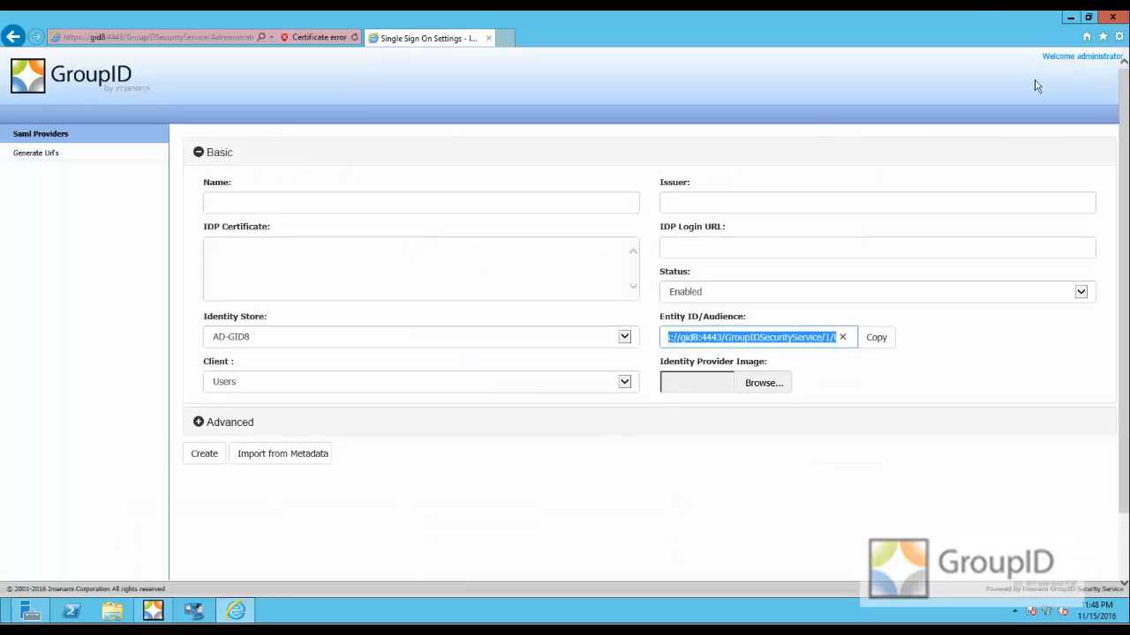
{"action": "double_click", "coordinate": [982, 19]}
{"action": "left_click", "coordinate": [1071, 20]}
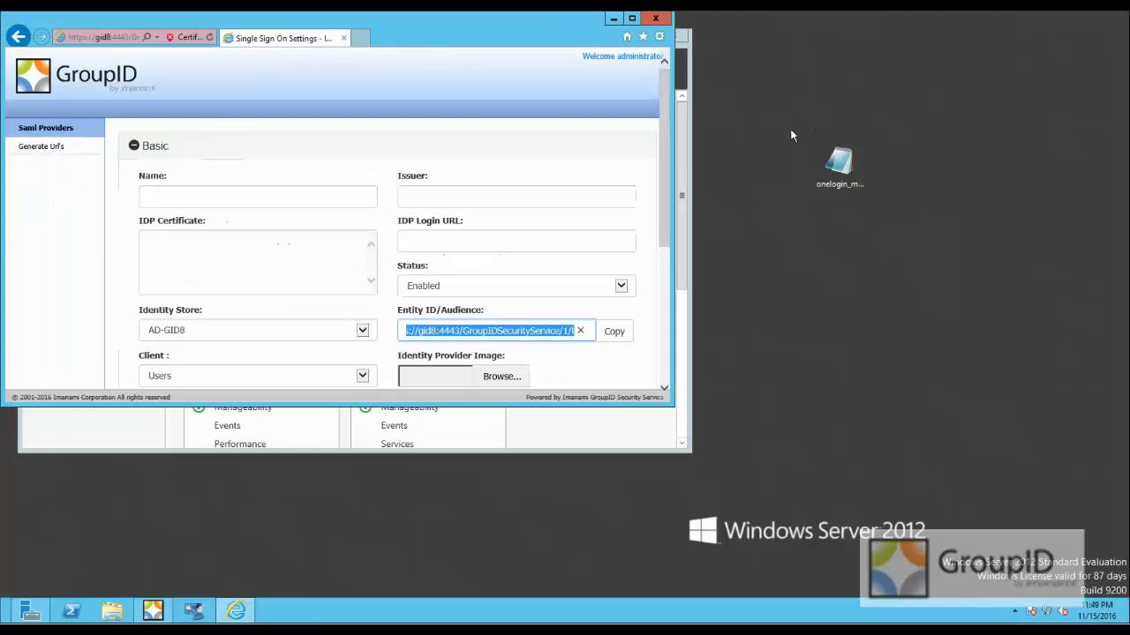
{"action": "left_click", "coordinate": [846, 169]}
{"action": "key", "text": "Delete"}
{"action": "key", "text": "Return"}
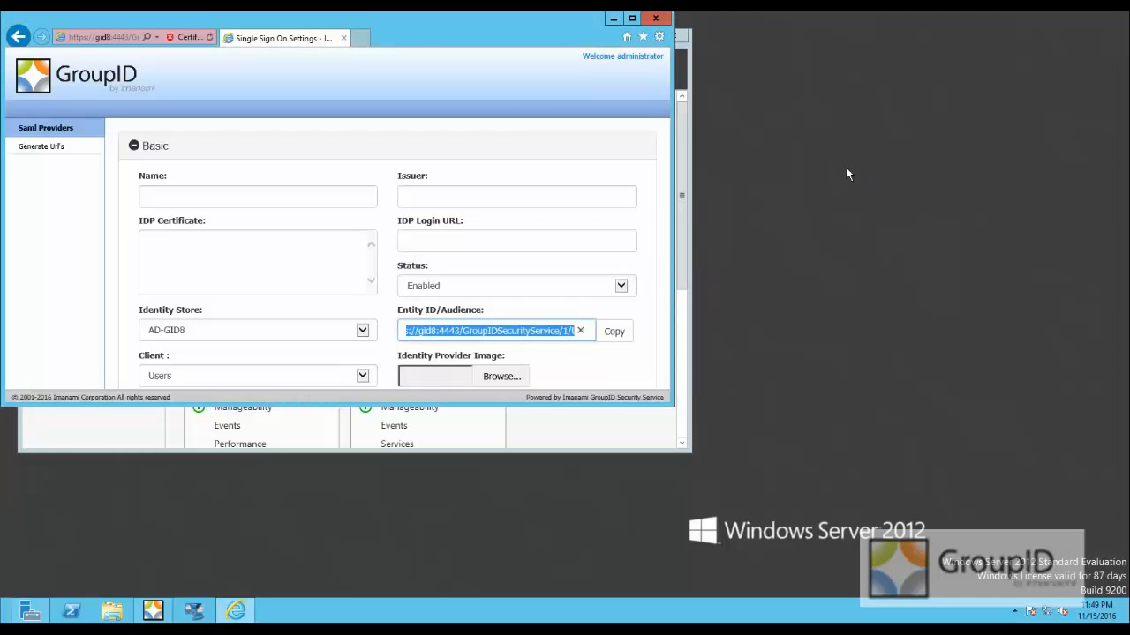
{"action": "right_click", "coordinate": [846, 174]}
{"action": "left_click", "coordinate": [911, 233]}
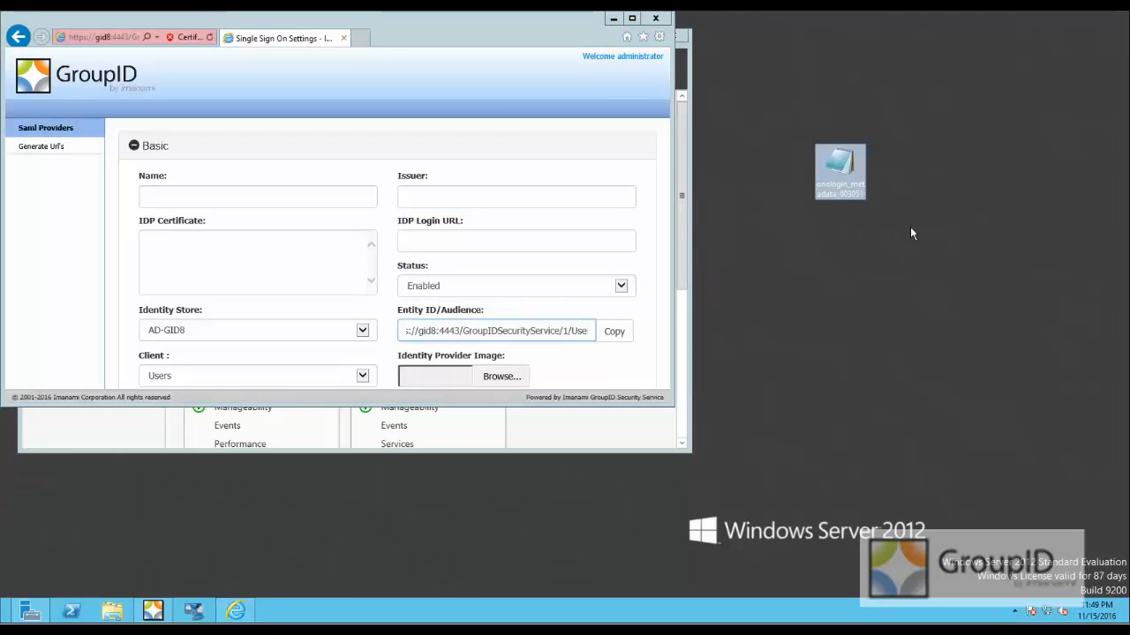
- Import the metadata file onelogin_metadata_603051 from the desktop into the new GroupID SAML provider
{"action": "double_click", "coordinate": [440, 24]}
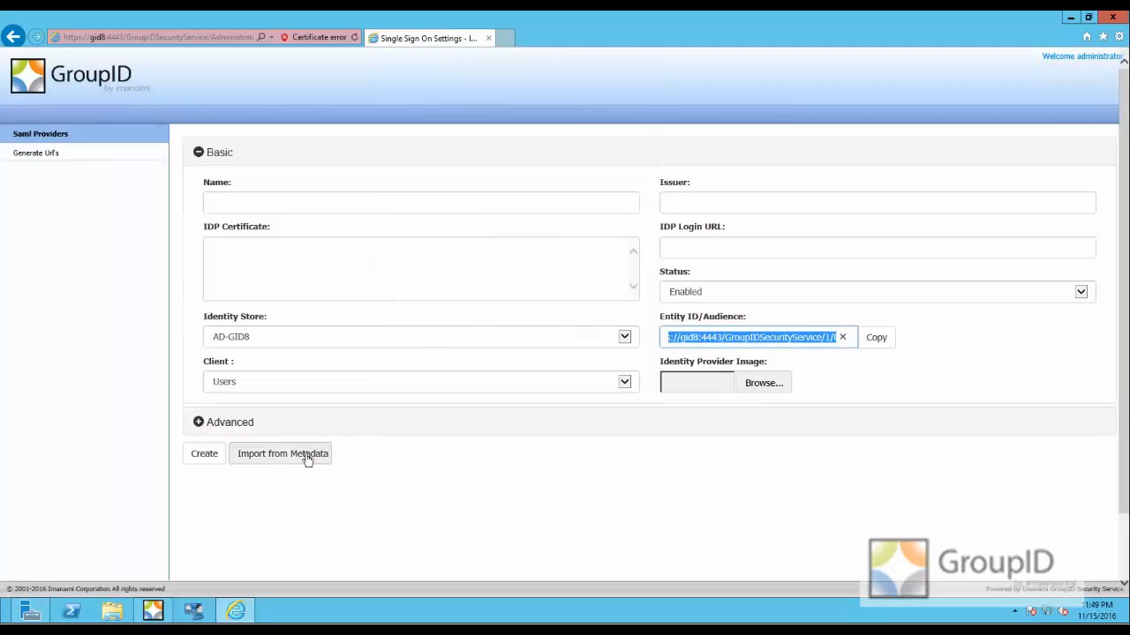
{"action": "left_click", "coordinate": [305, 455]}
{"action": "left_click", "coordinate": [488, 165]}
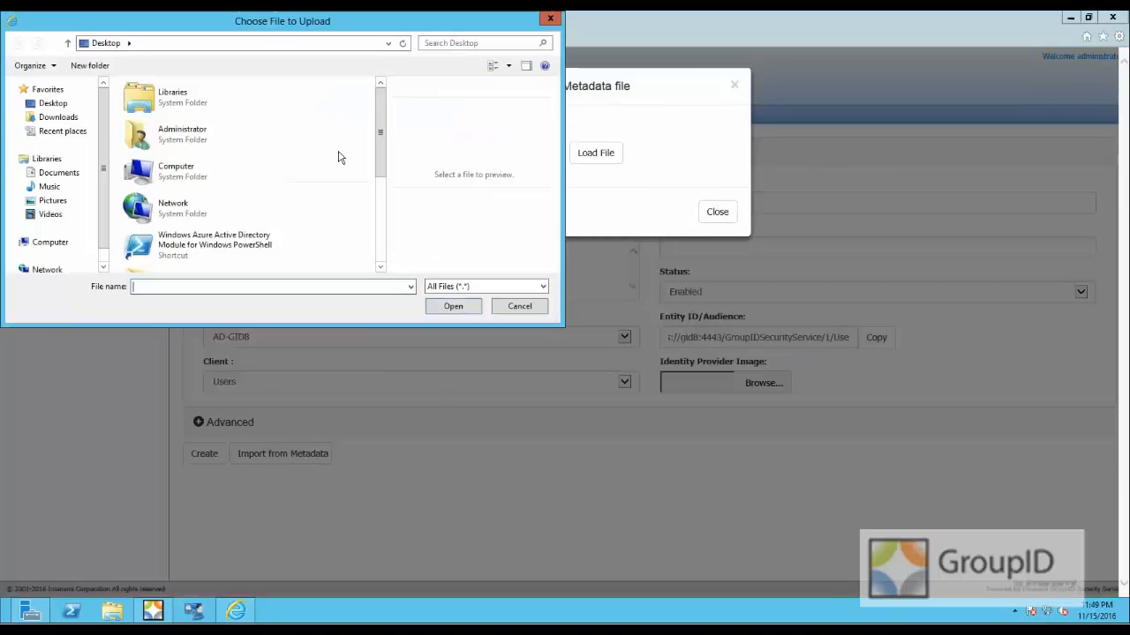
{"action": "scroll", "coordinate": [375, 231], "scroll_direction": "down", "scroll_amount": 5}
{"action": "left_click", "coordinate": [203, 251]}
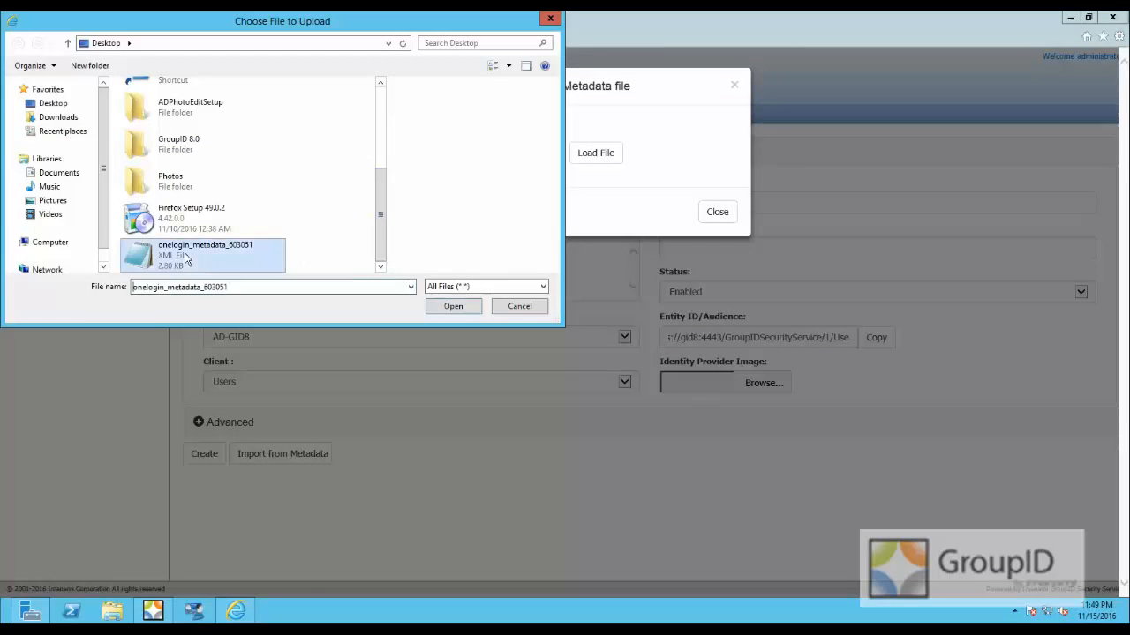
{"action": "left_click", "coordinate": [453, 306]}
{"action": "left_click", "coordinate": [595, 154]}
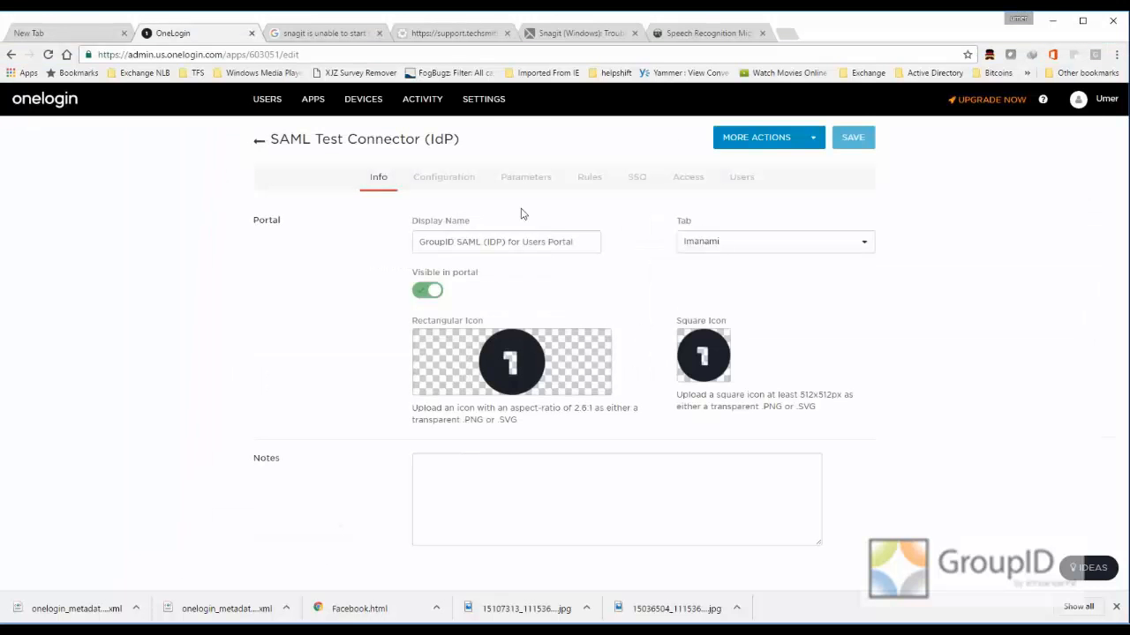
- Copy the Issuer URL from OneLogin's SSO settings and paste it as the Issuer of the GroupID provider
{"action": "left_click", "coordinate": [635, 180]}
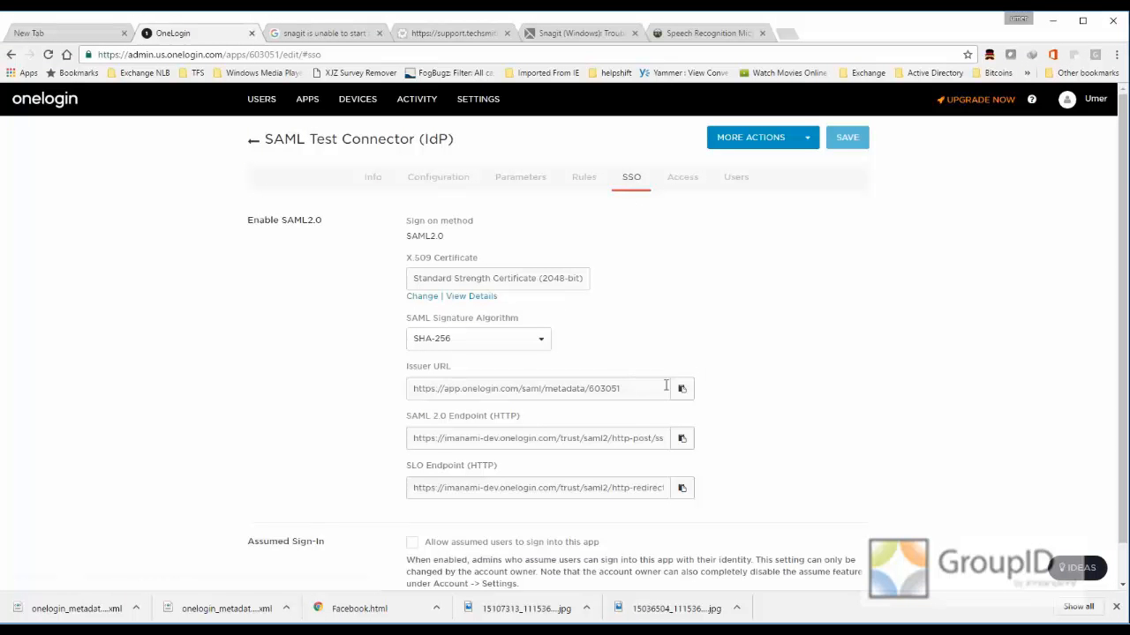
{"action": "left_click", "coordinate": [684, 391]}
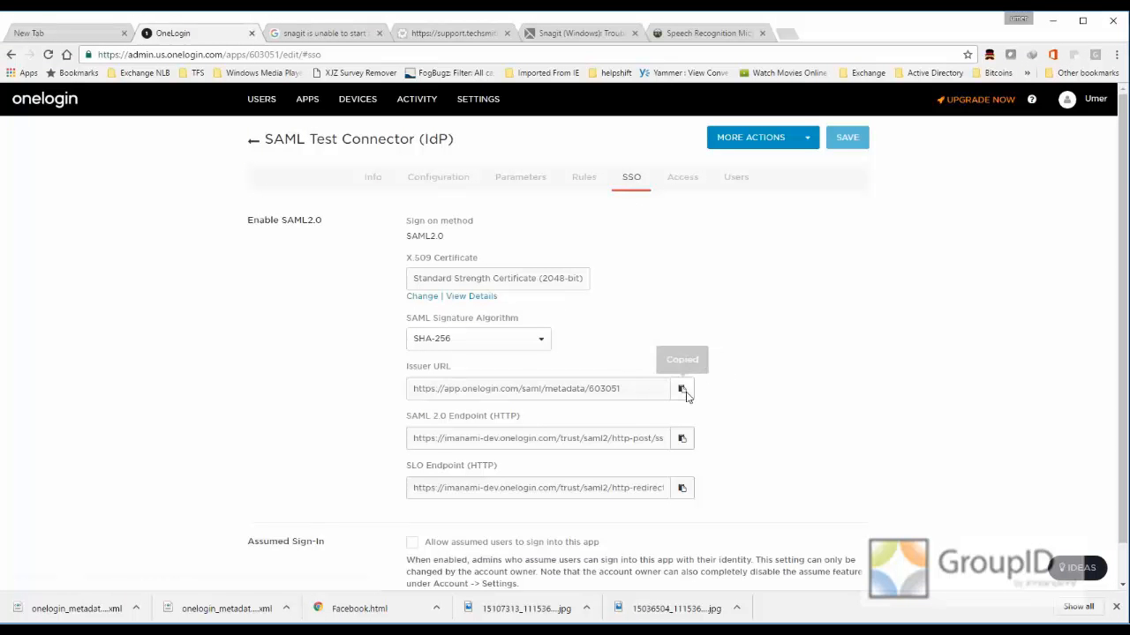
{"action": "left_click", "coordinate": [1053, 20]}
{"action": "left_click", "coordinate": [680, 203]}
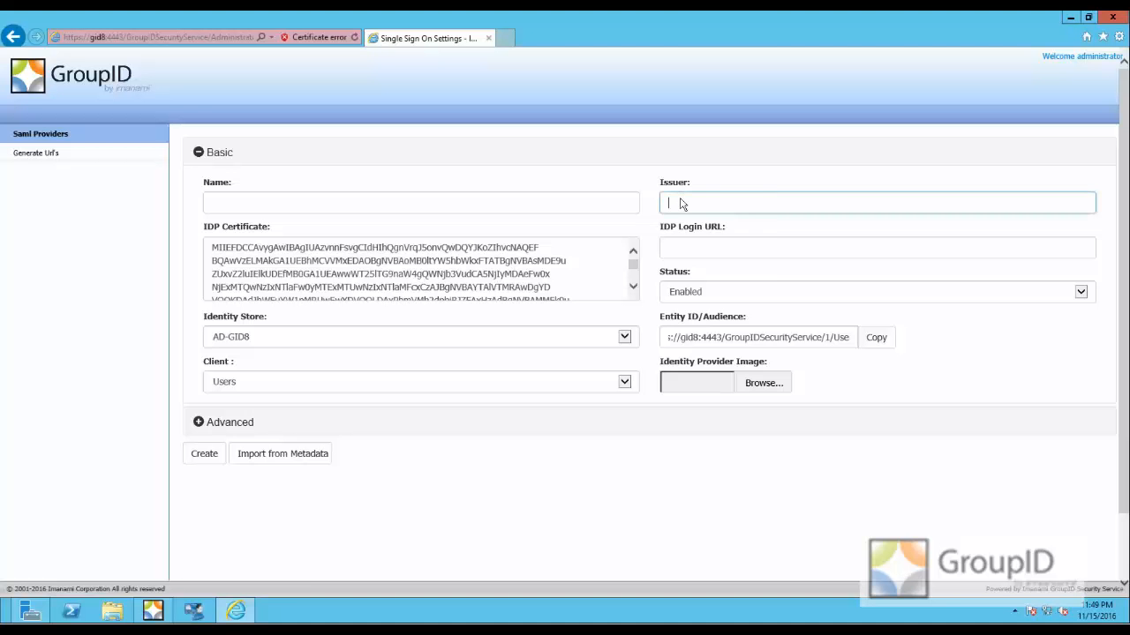
{"action": "right_click", "coordinate": [680, 204]}
{"action": "left_click", "coordinate": [710, 252]}
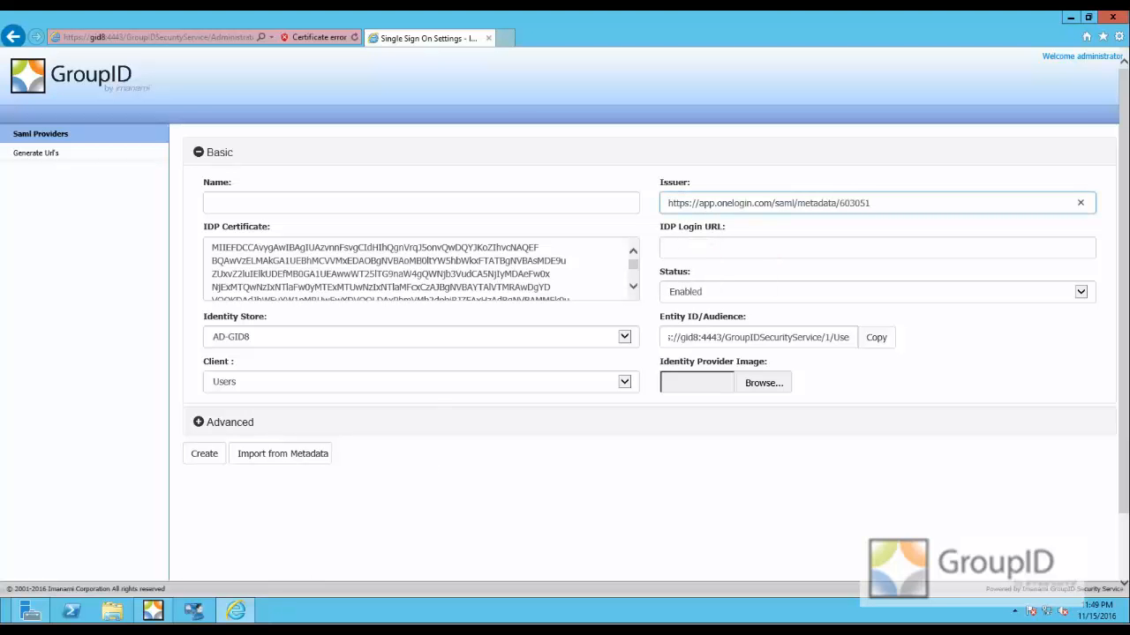
- Copy OneLogin's SAML 2.0 Endpoint (HTTP) and paste it as the IDP Login URL of the GroupID provider
{"action": "key", "text": "alt+Tab"}
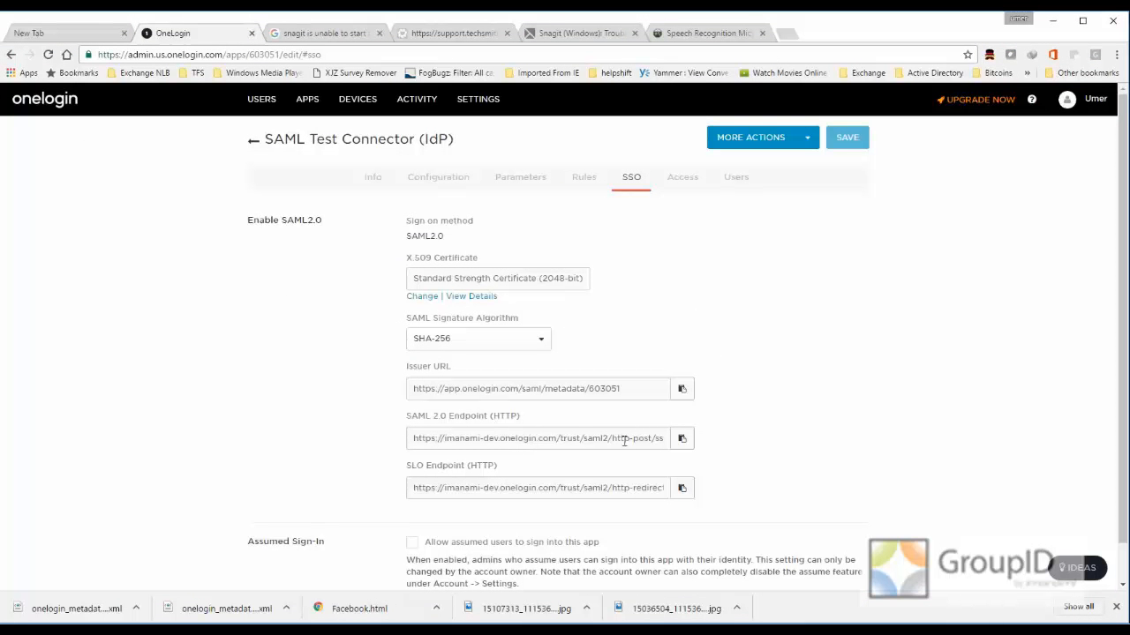
{"action": "left_click", "coordinate": [634, 440]}
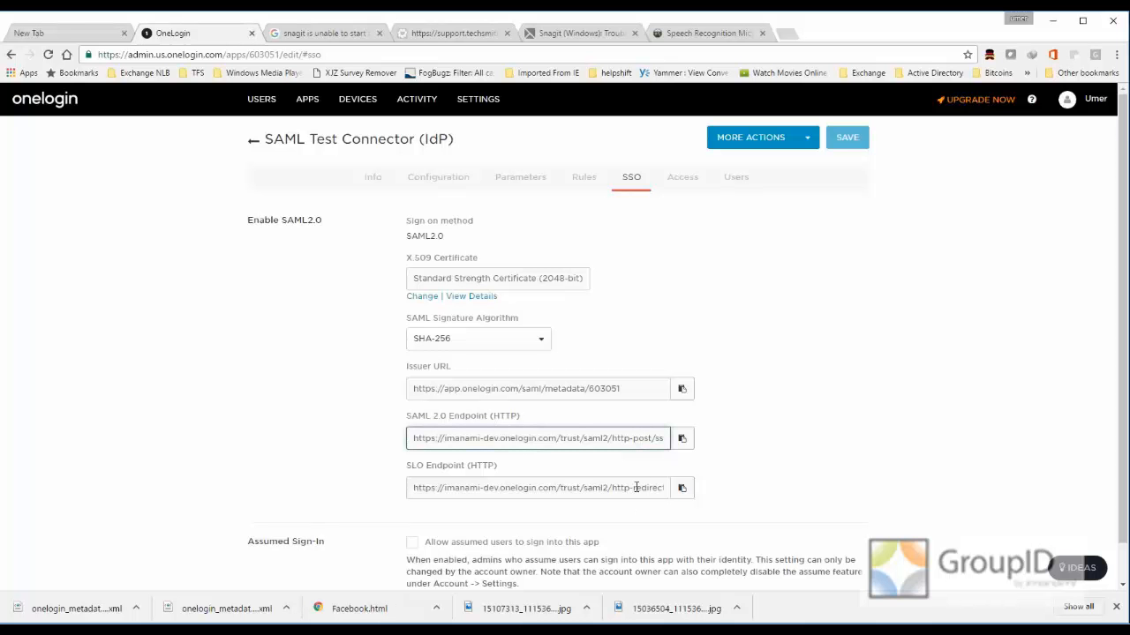
{"action": "left_click", "coordinate": [680, 440]}
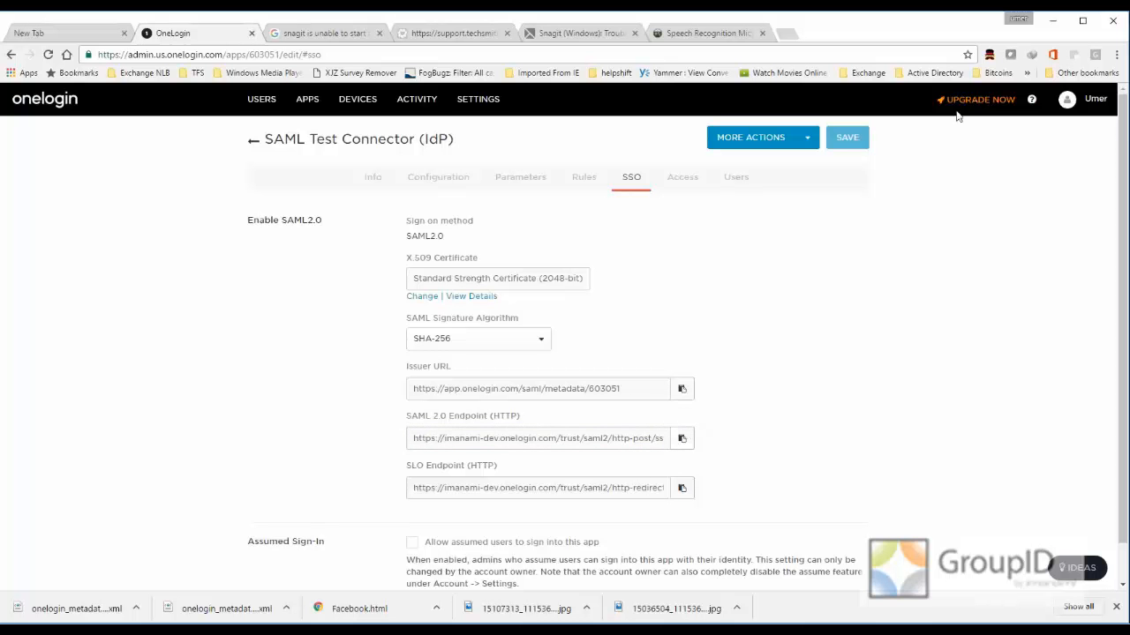
{"action": "left_click", "coordinate": [1056, 21]}
{"action": "right_click", "coordinate": [746, 249]}
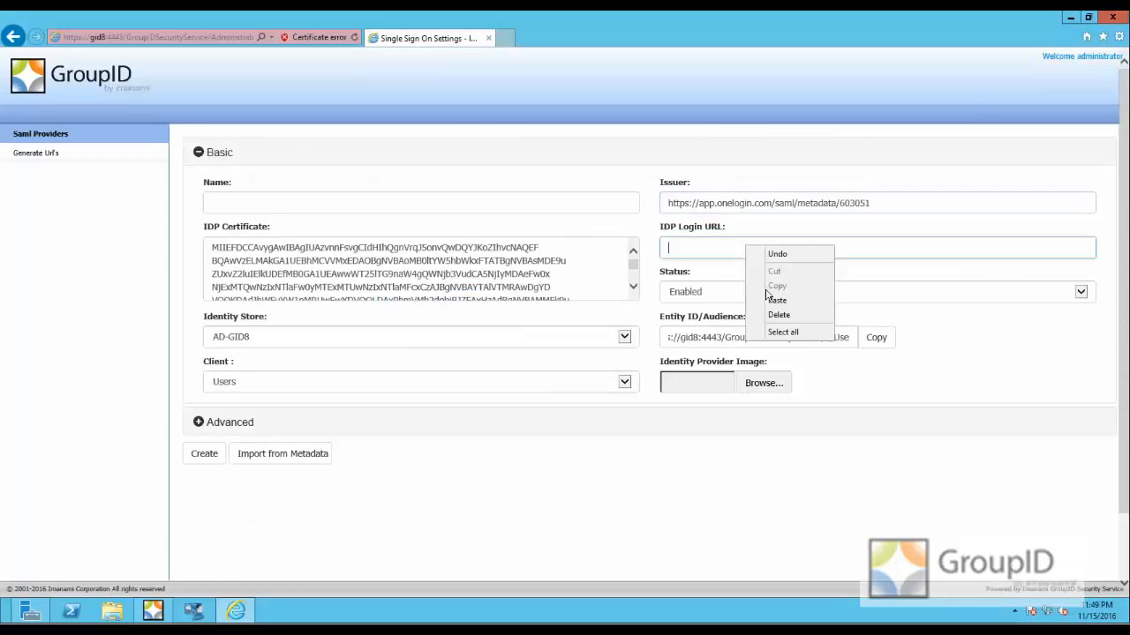
{"action": "left_click", "coordinate": [768, 300]}
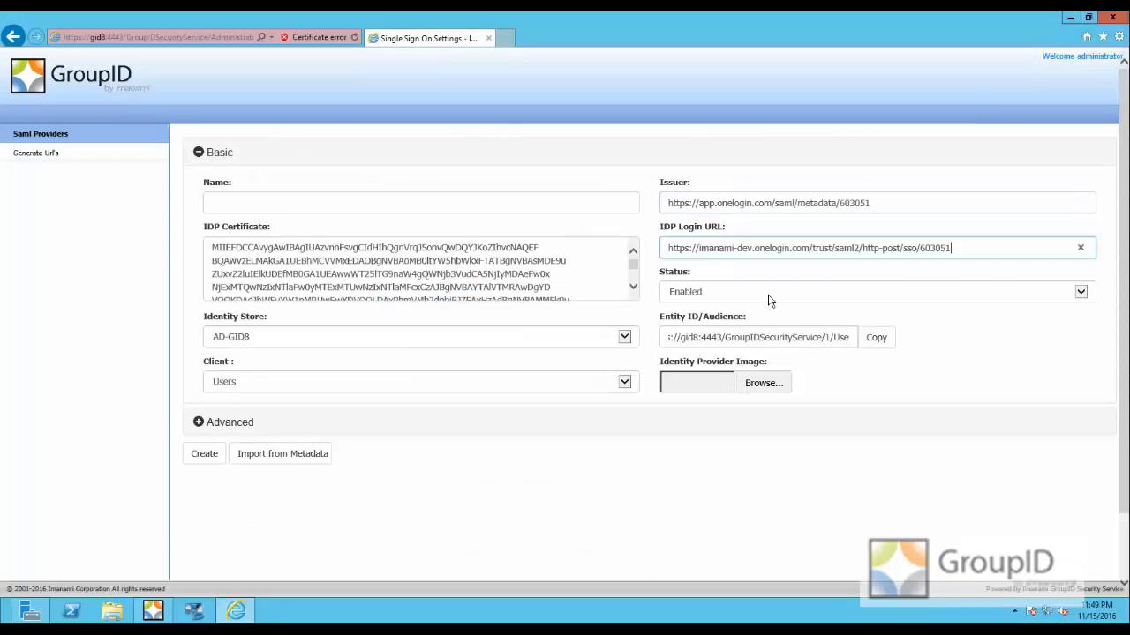
- In the provider's advanced settings, set Request Binding to Post
{"action": "left_click", "coordinate": [198, 422]}
{"action": "scroll", "coordinate": [112, 390], "scroll_direction": "down", "scroll_amount": 1}
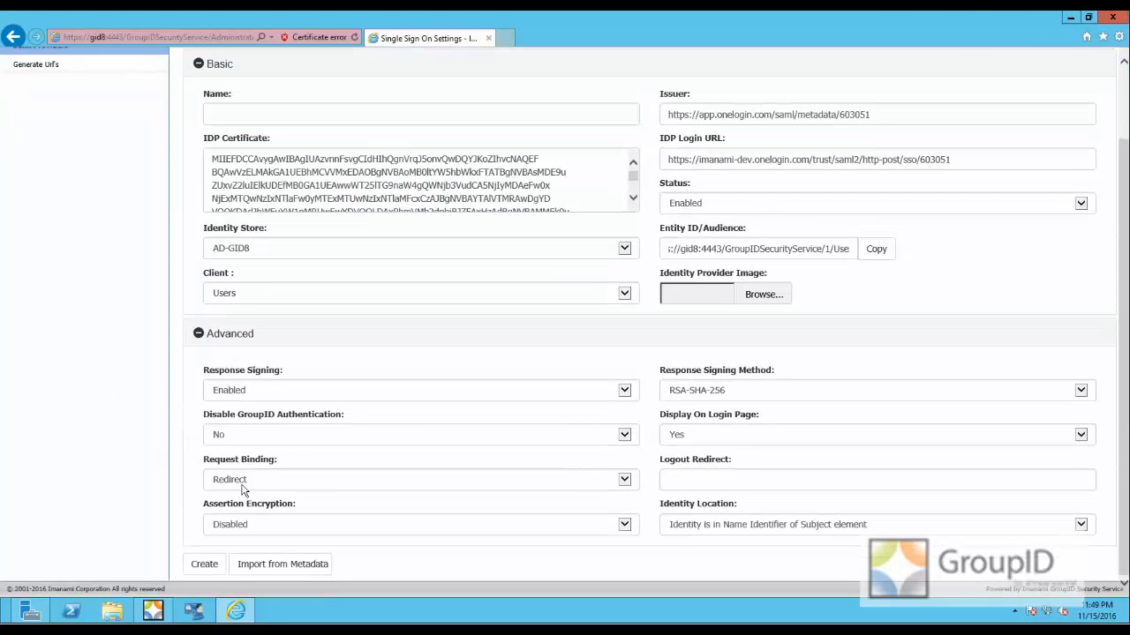
{"action": "left_click", "coordinate": [625, 479]}
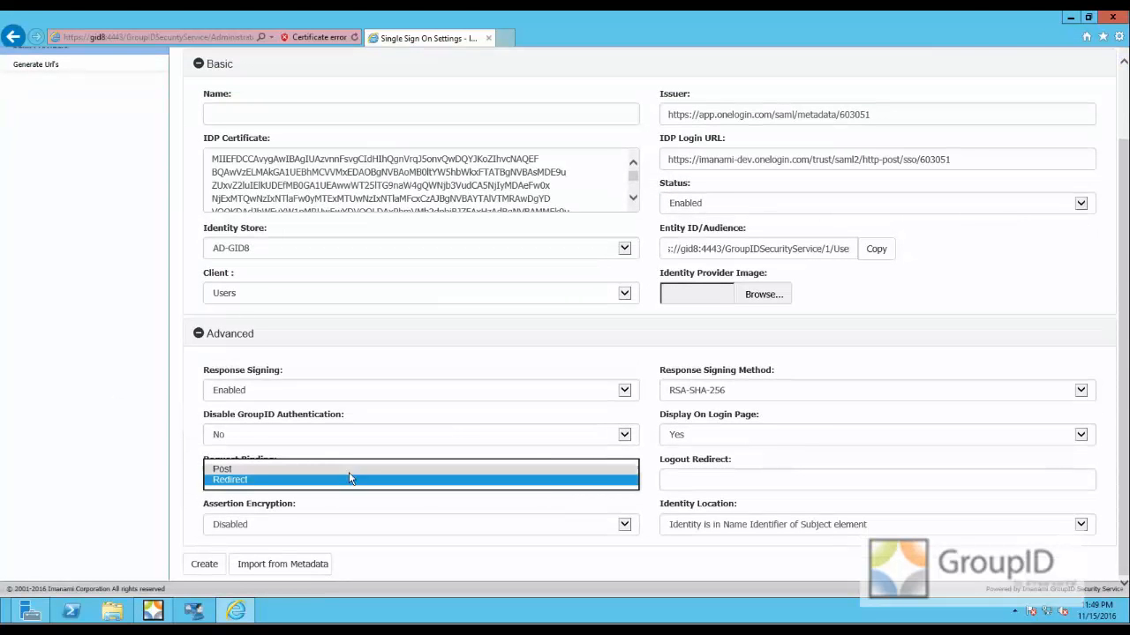
{"action": "left_click", "coordinate": [223, 468]}
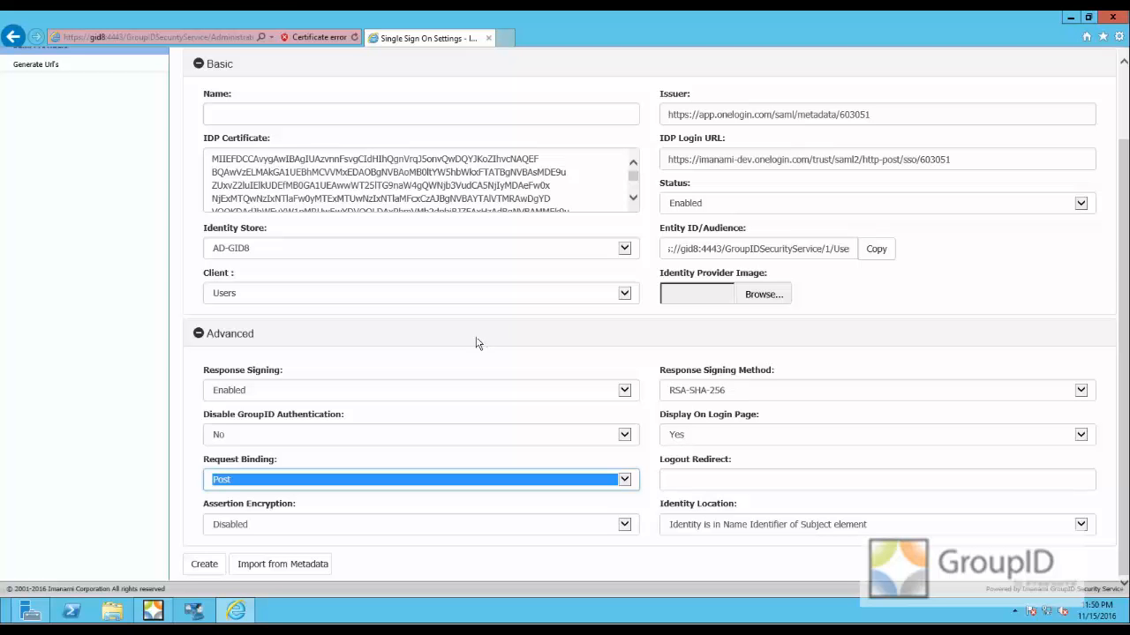
- Name the SAML provider "One Login Users Portal" and create it
{"action": "left_click", "coordinate": [554, 118]}
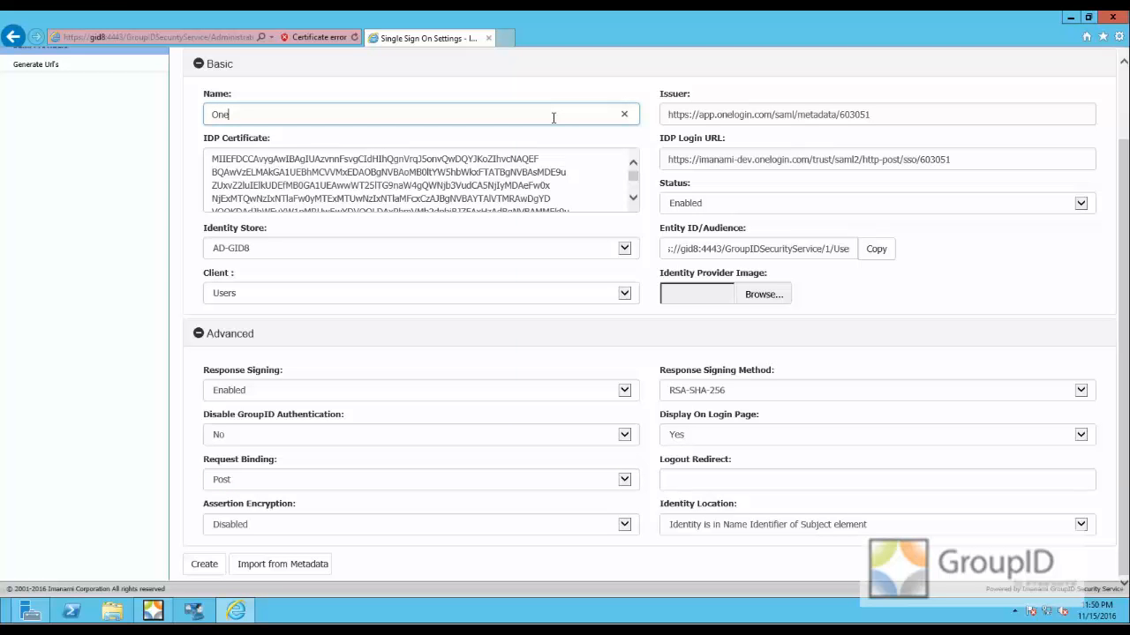
{"action": "type", "text": "One "}
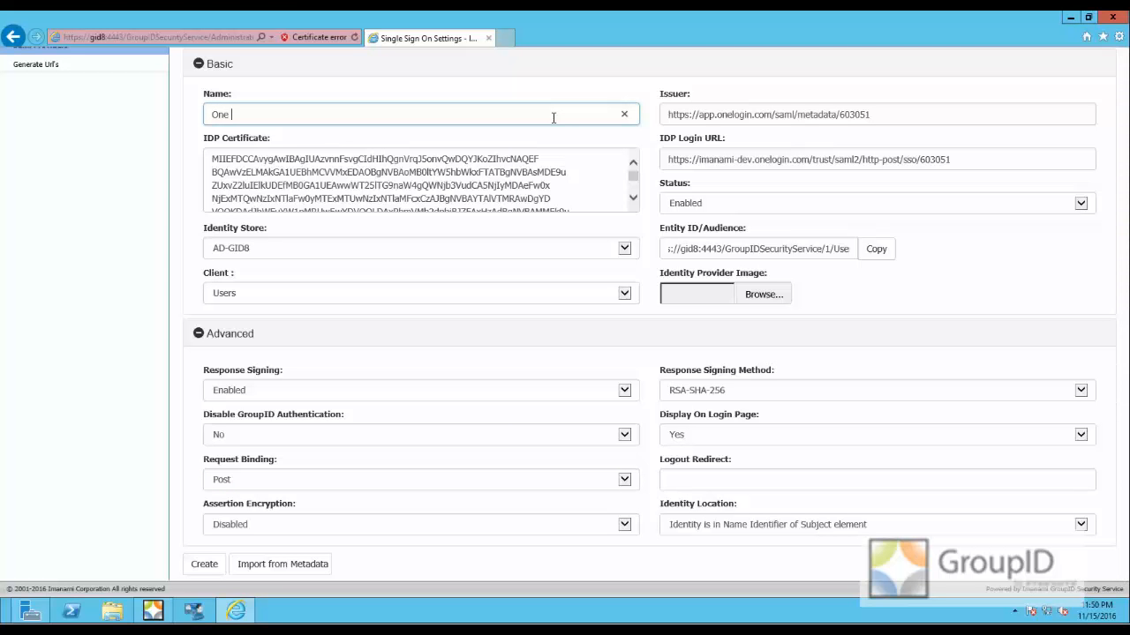
{"action": "type", "text": "Log"}
{"action": "type", "text": "in Users Portal"}
{"action": "left_click", "coordinate": [204, 575]}
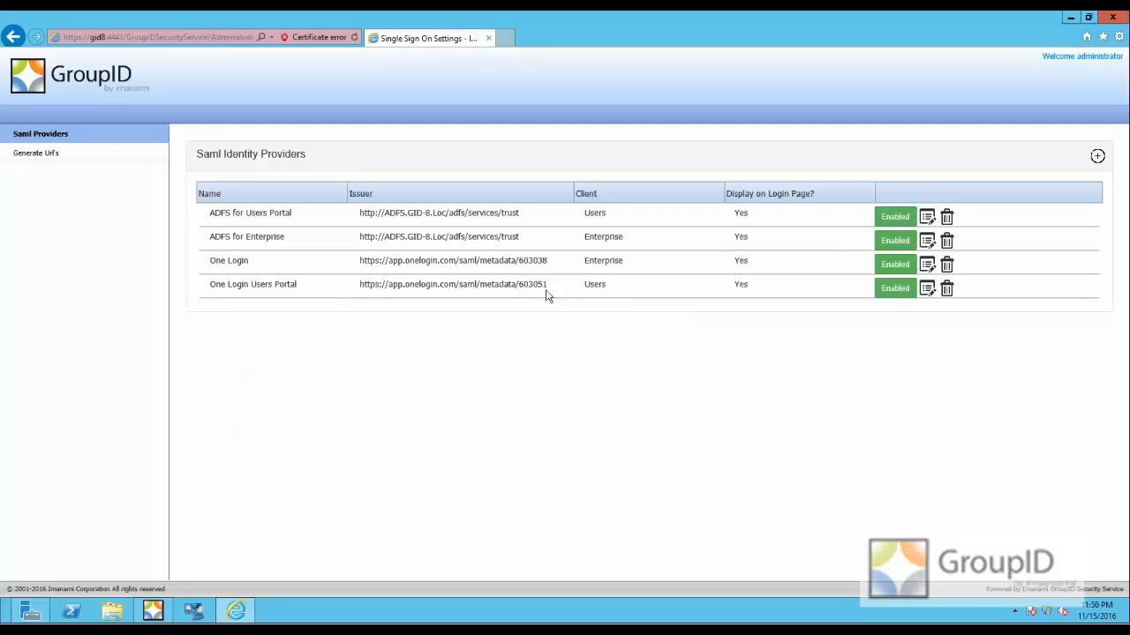
{"action": "left_click_drag", "start_coordinate": [605, 289], "coordinate": [533, 289]}
{"action": "left_click", "coordinate": [689, 285]}
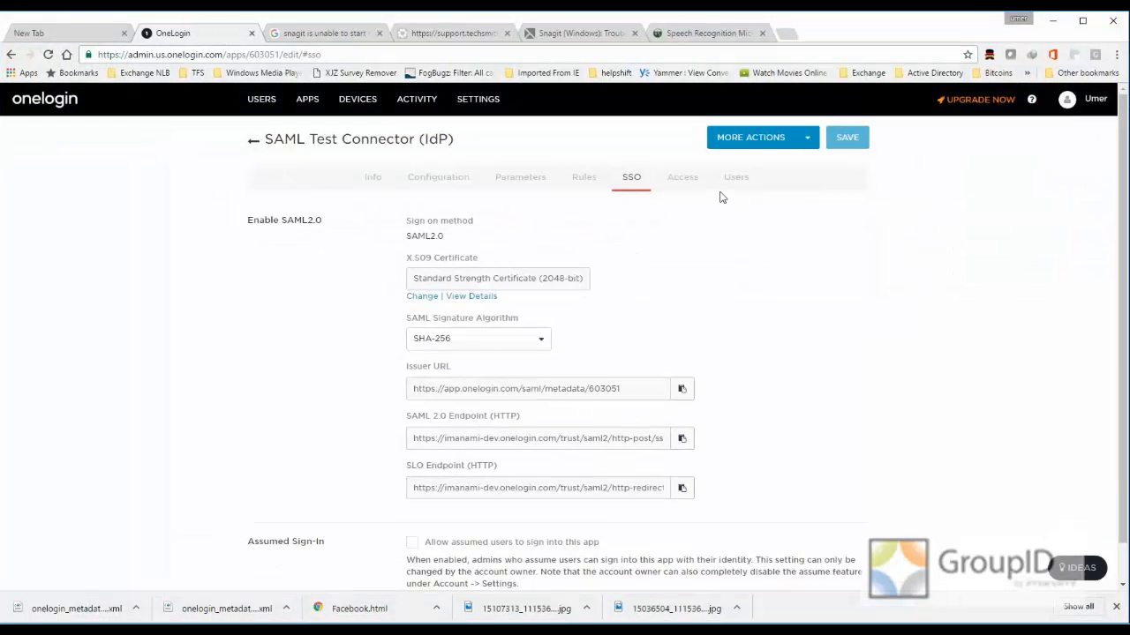
- In the OneLogin admin site, start a new user and enter the person's first and last name
{"action": "left_click", "coordinate": [734, 184]}
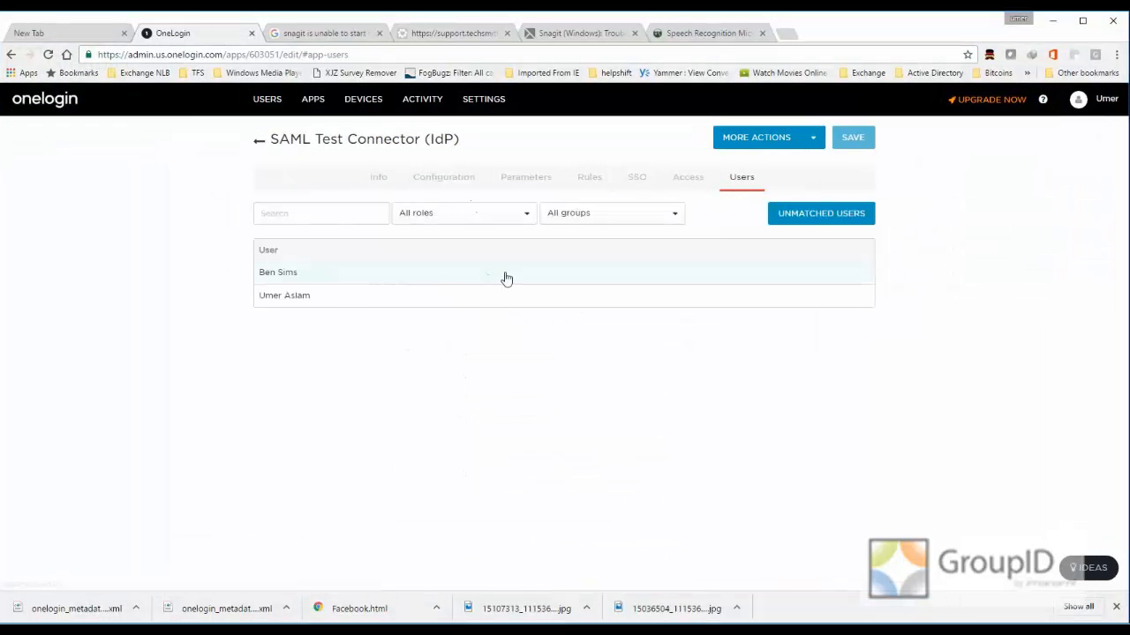
{"action": "mouse_move", "coordinate": [266, 102]}
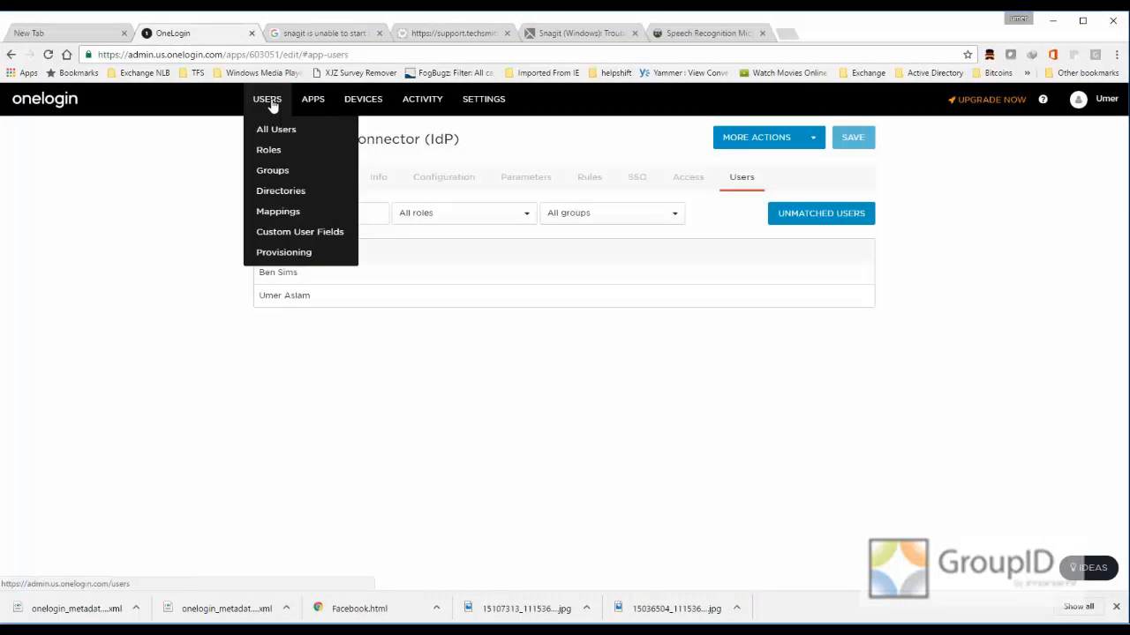
{"action": "left_click", "coordinate": [273, 101]}
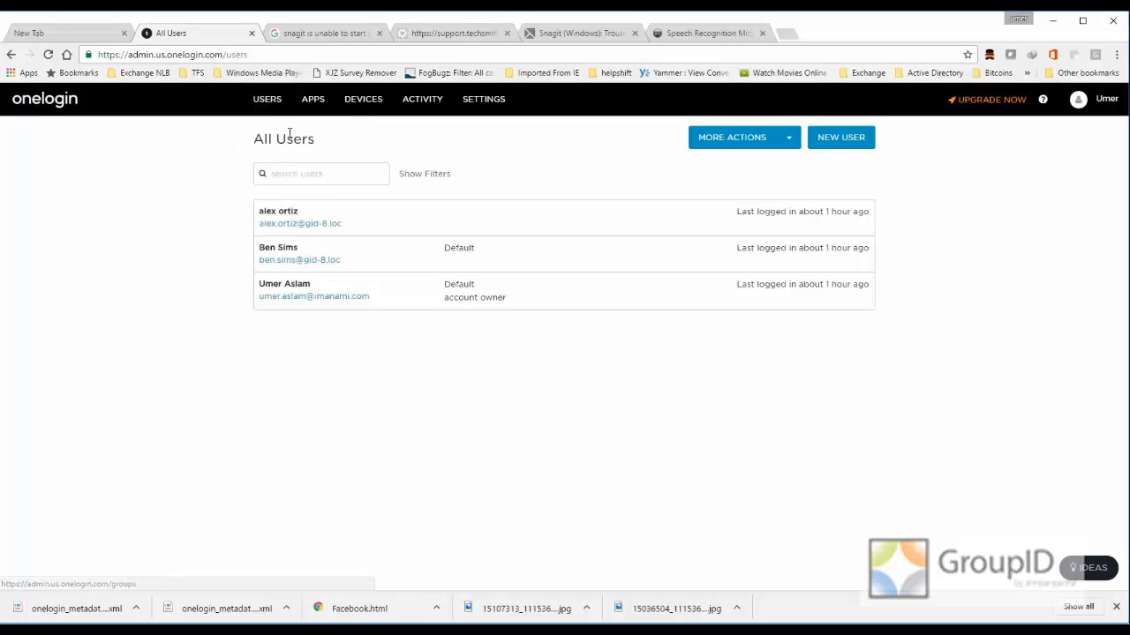
{"action": "left_click", "coordinate": [839, 143]}
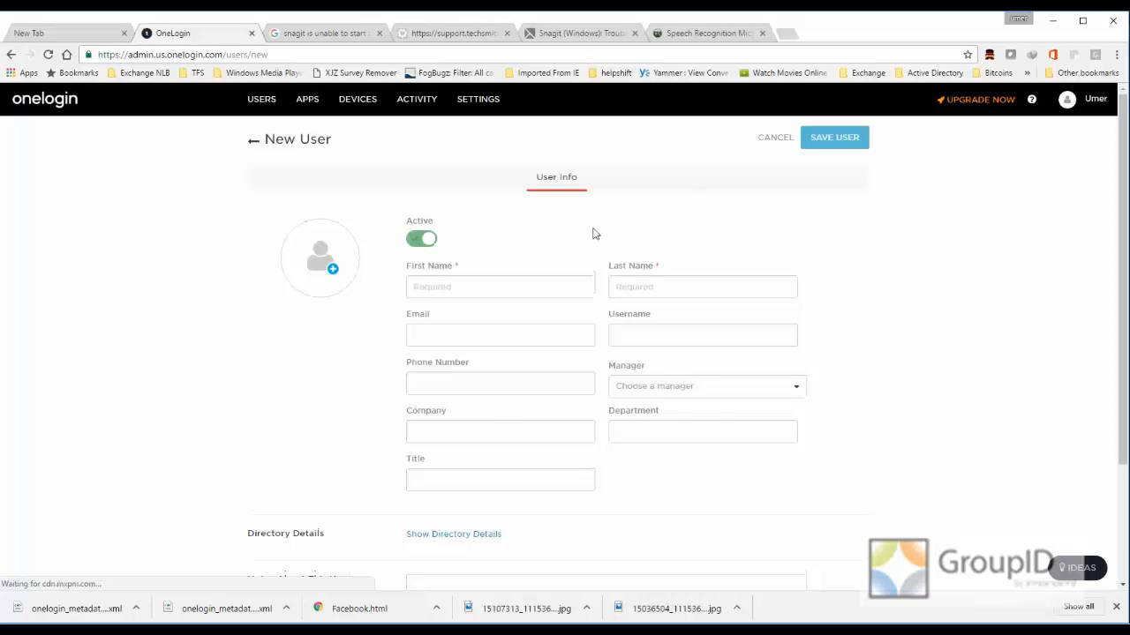
{"action": "left_click", "coordinate": [472, 285]}
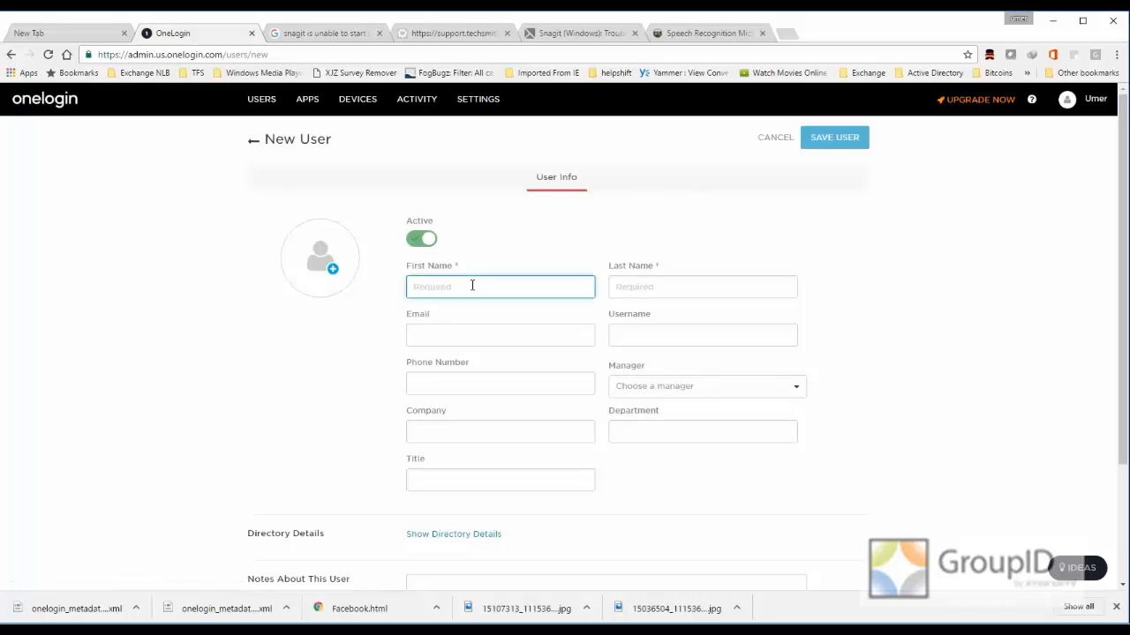
{"action": "key", "text": "Tab"}
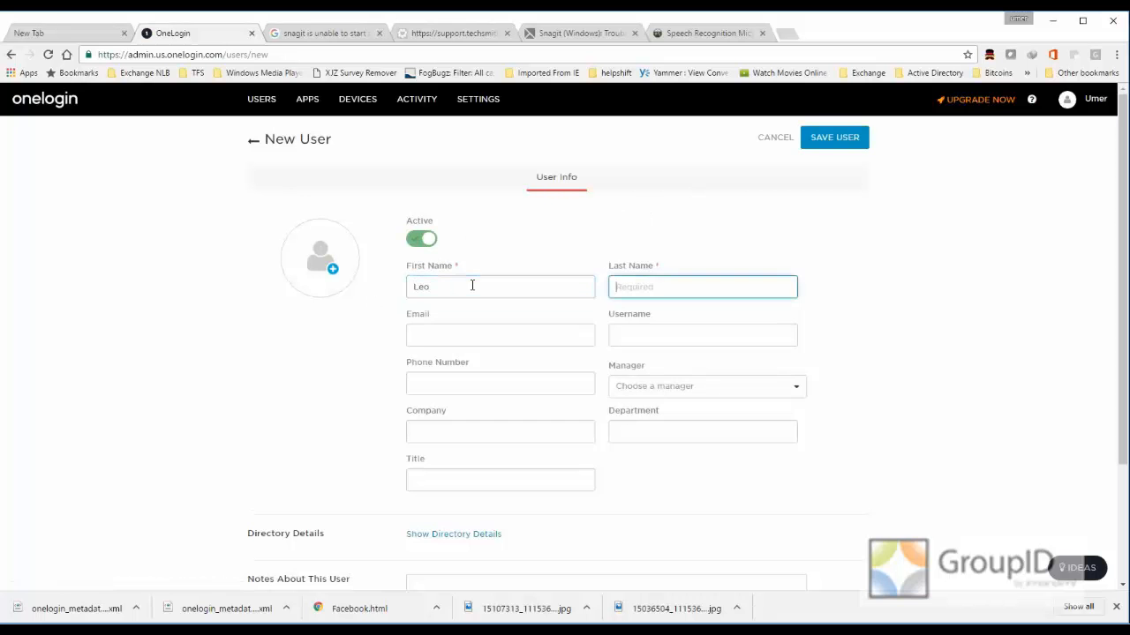
{"action": "key", "text": "Tab"}
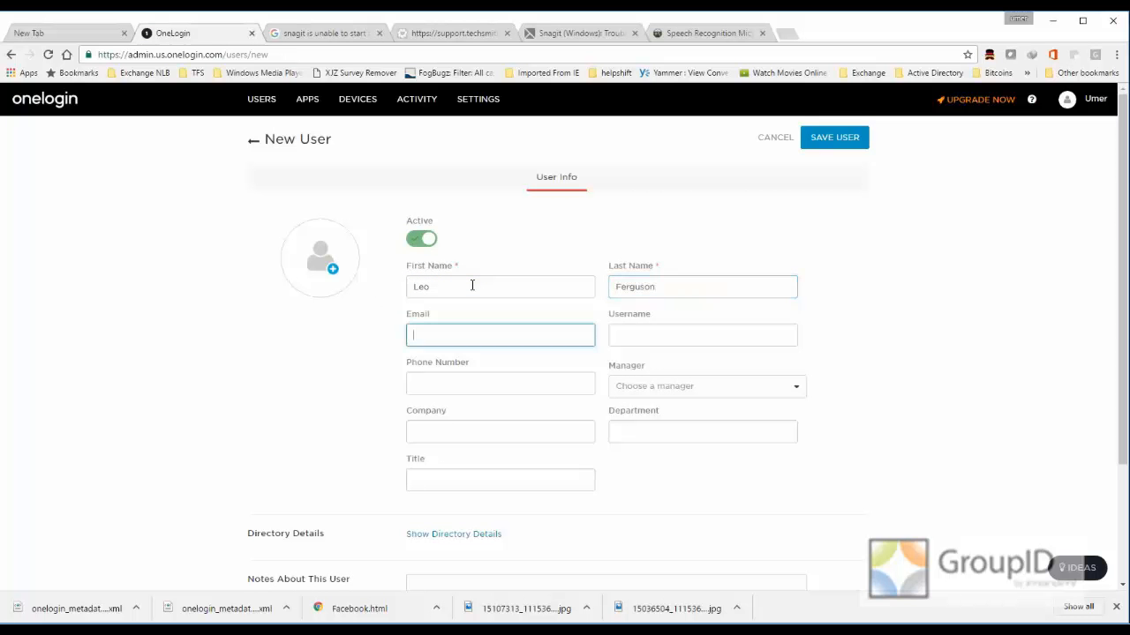
- Fill in the new user's e-mail and username, and save the user
{"action": "type", "text": "l"}
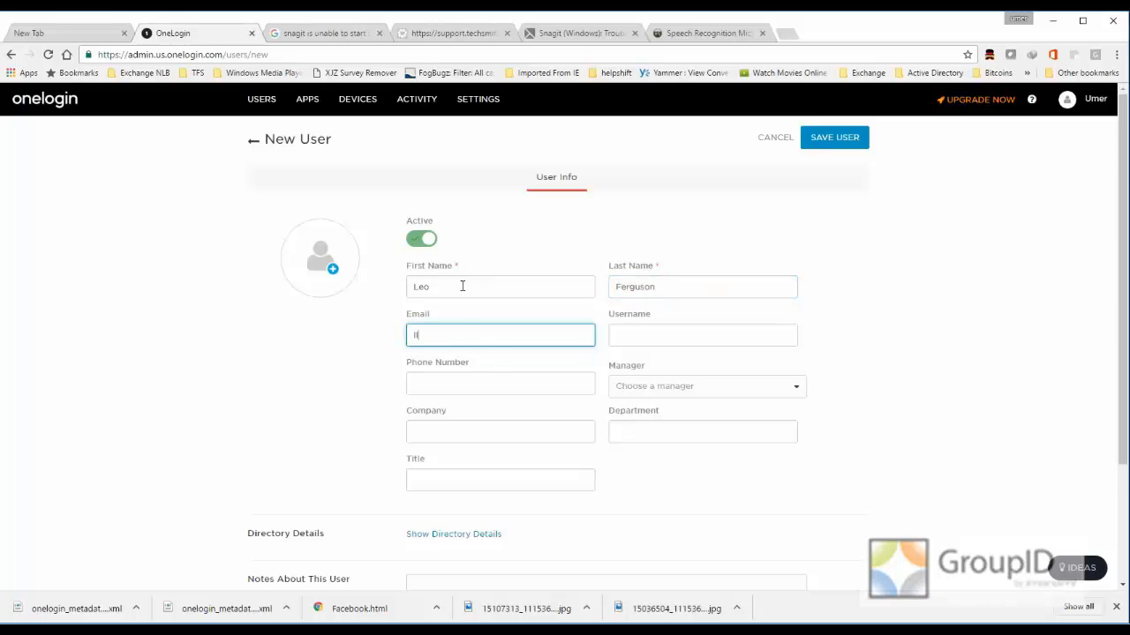
{"action": "key", "text": "BackSpace"}
{"action": "type", "text": "L"}
{"action": "key", "text": "Down"}
{"action": "key", "text": "Tab"}
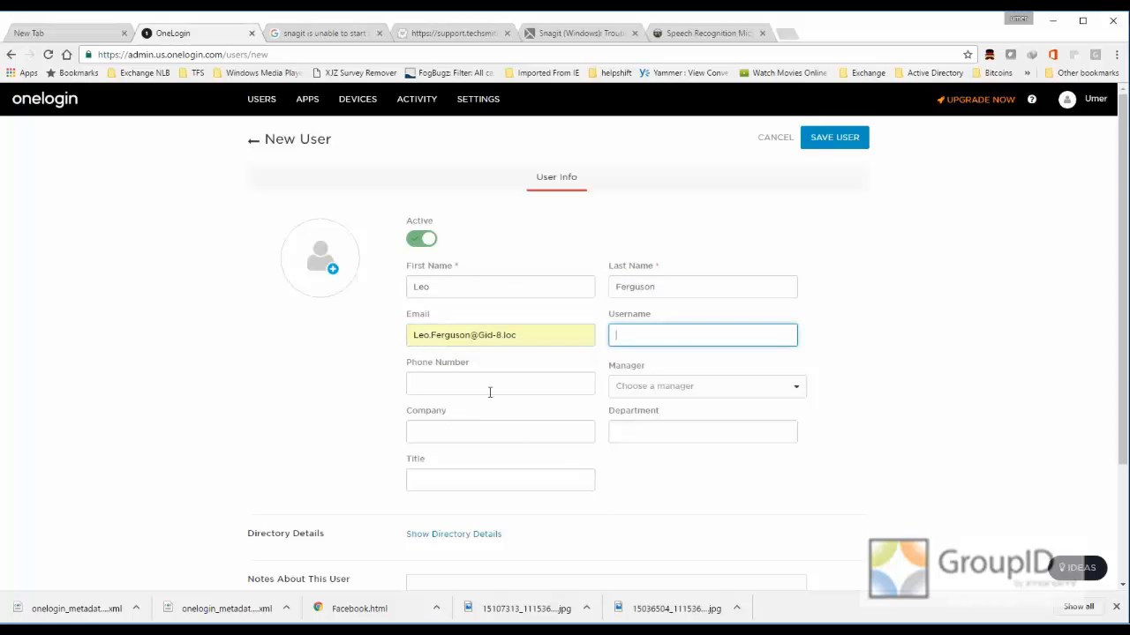
{"action": "type", "text": "Le"}
{"action": "key", "text": "Down"}
{"action": "key", "text": "Tab"}
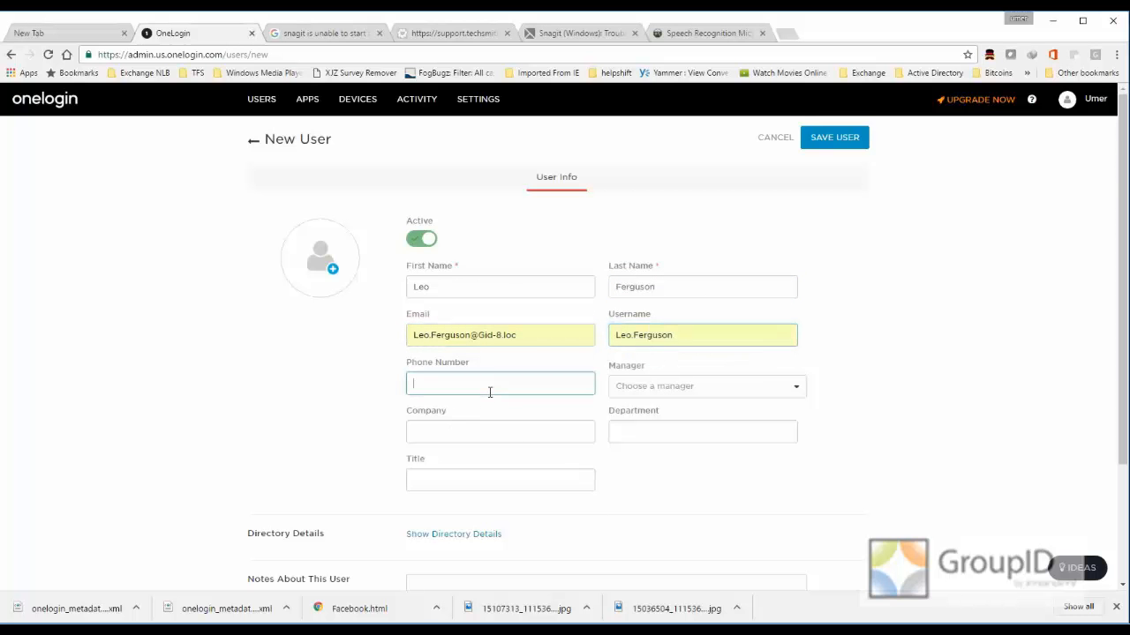
{"action": "scroll", "coordinate": [368, 448], "scroll_direction": "down", "scroll_amount": 2}
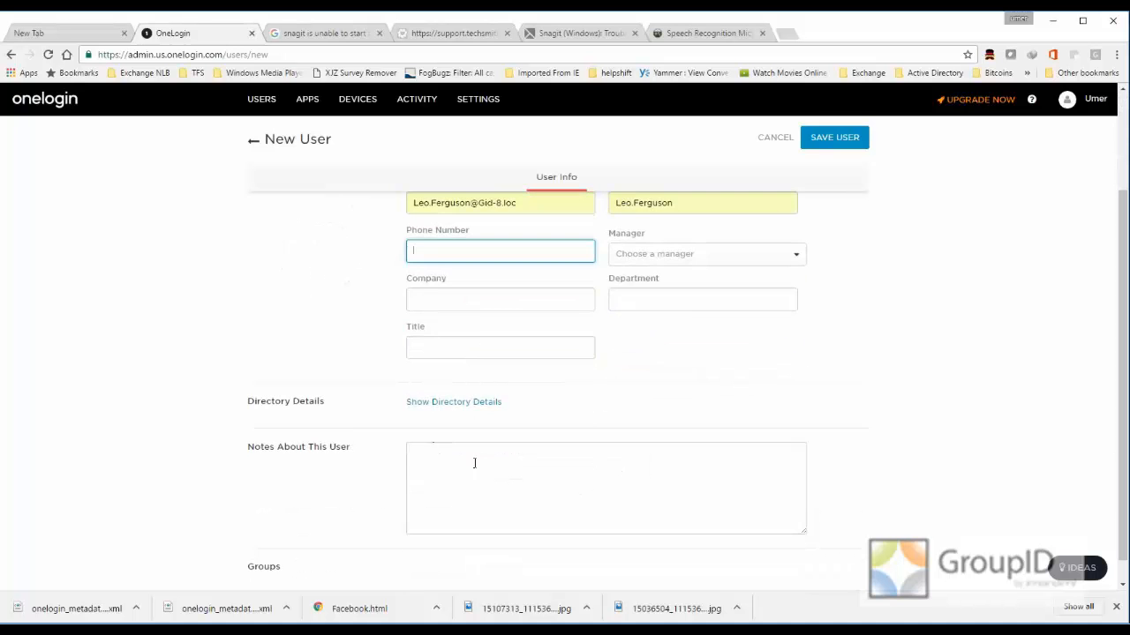
{"action": "scroll", "coordinate": [444, 469], "scroll_direction": "up", "scroll_amount": 2}
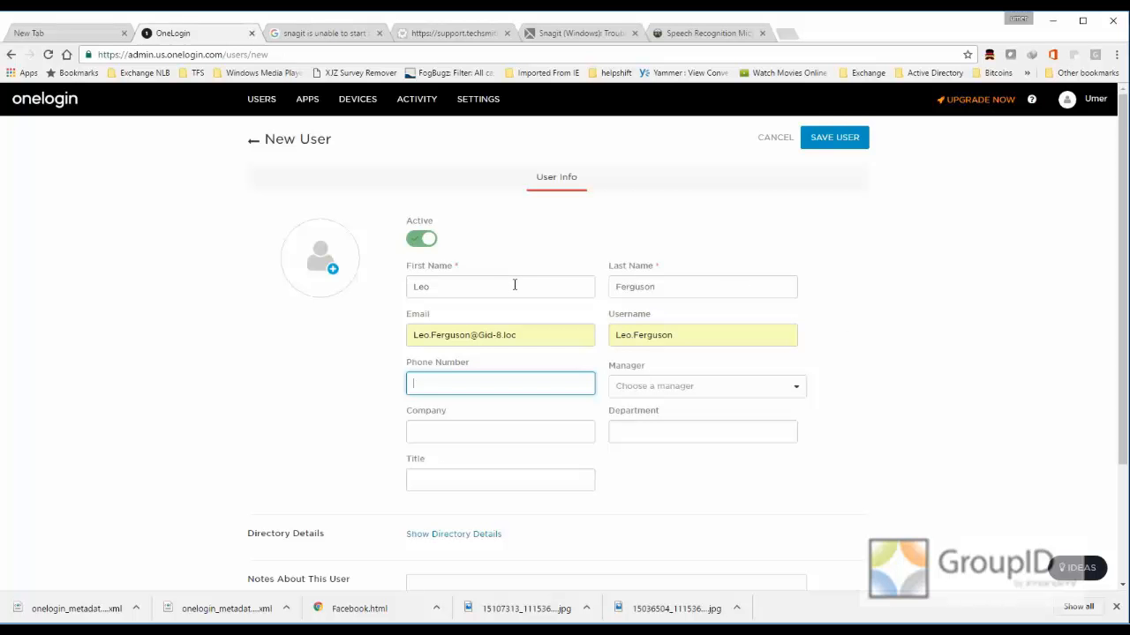
{"action": "left_click", "coordinate": [819, 141]}
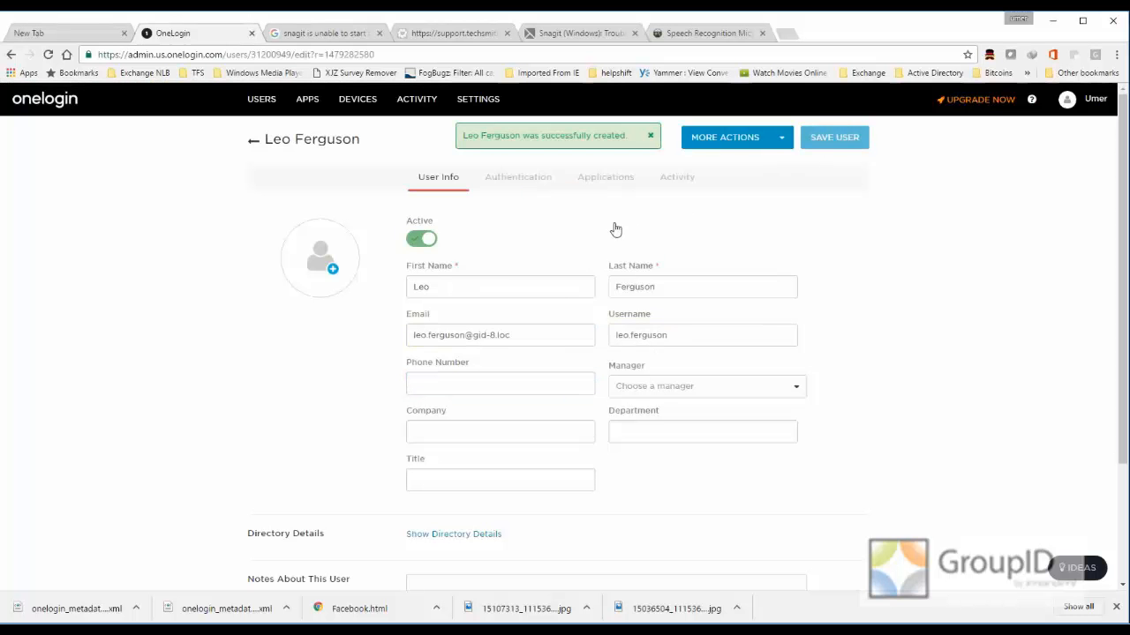
- Set the new user's User Security Policy to Default policy in the authentication settings
{"action": "left_click", "coordinate": [520, 183]}
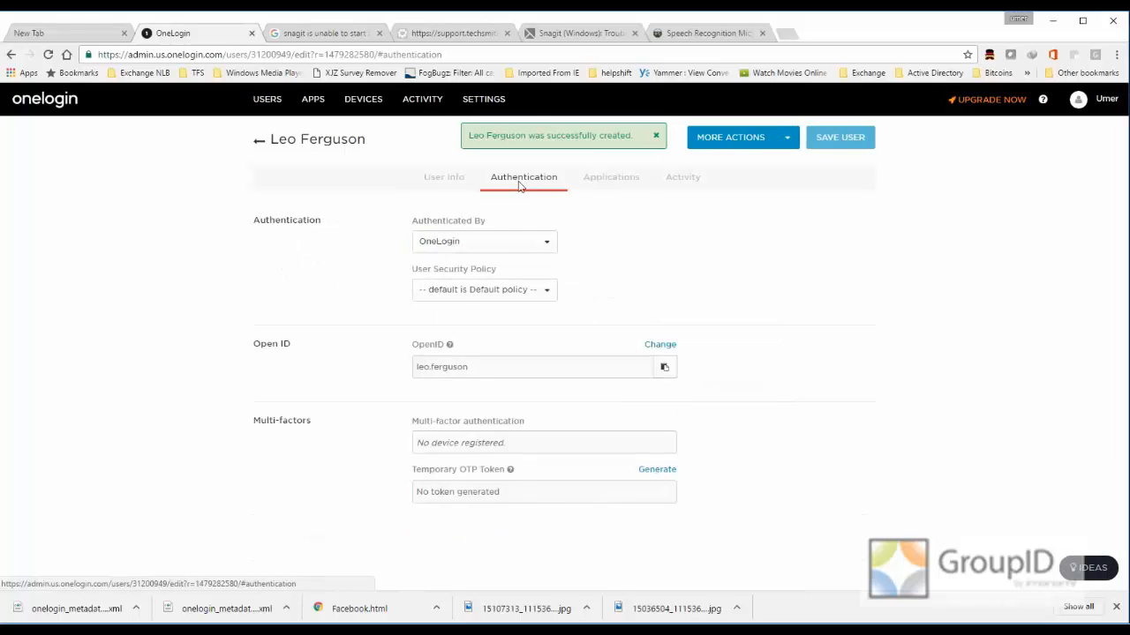
{"action": "left_click", "coordinate": [541, 295]}
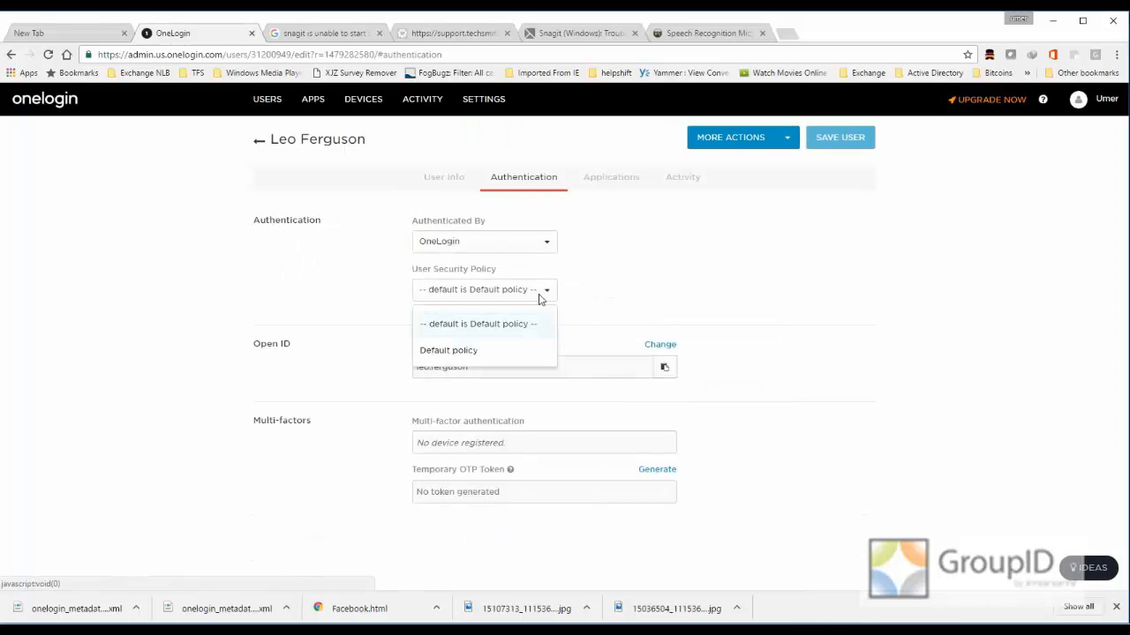
{"action": "left_click", "coordinate": [462, 350]}
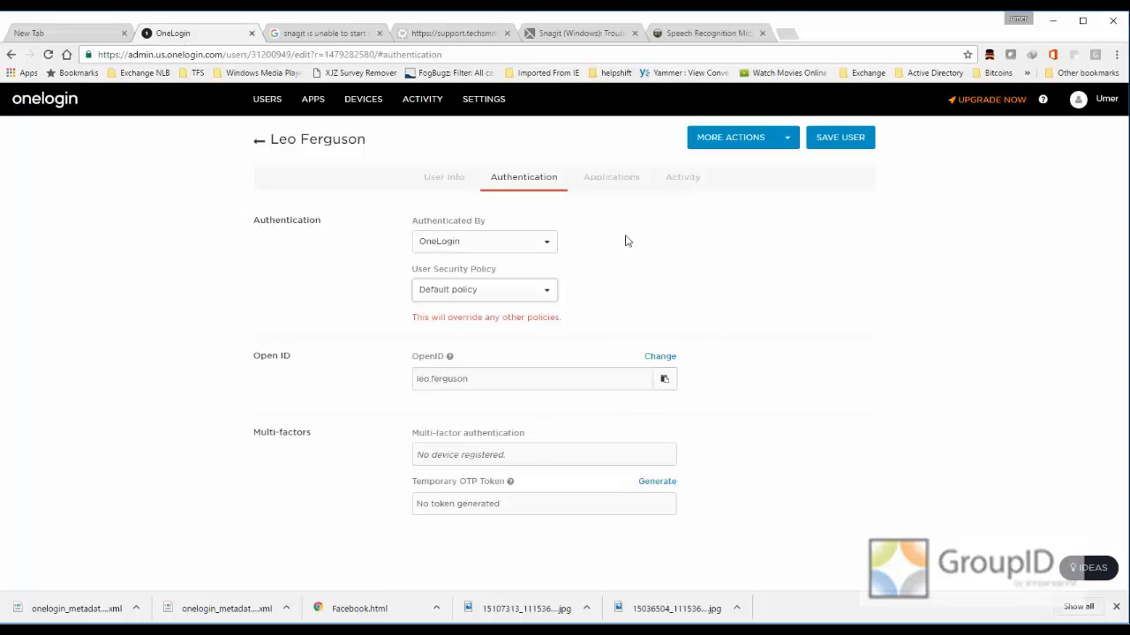
- Assign the GroupID SAML (IDP) for Users Portal application to the new user and save the user
{"action": "left_click", "coordinate": [610, 179]}
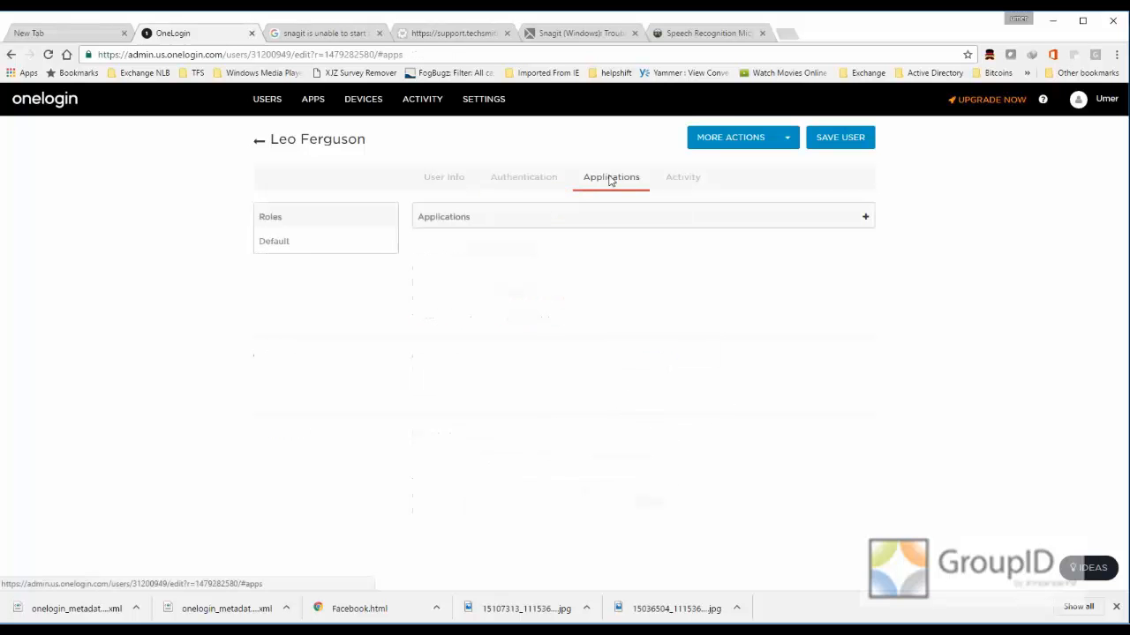
{"action": "left_click", "coordinate": [865, 217]}
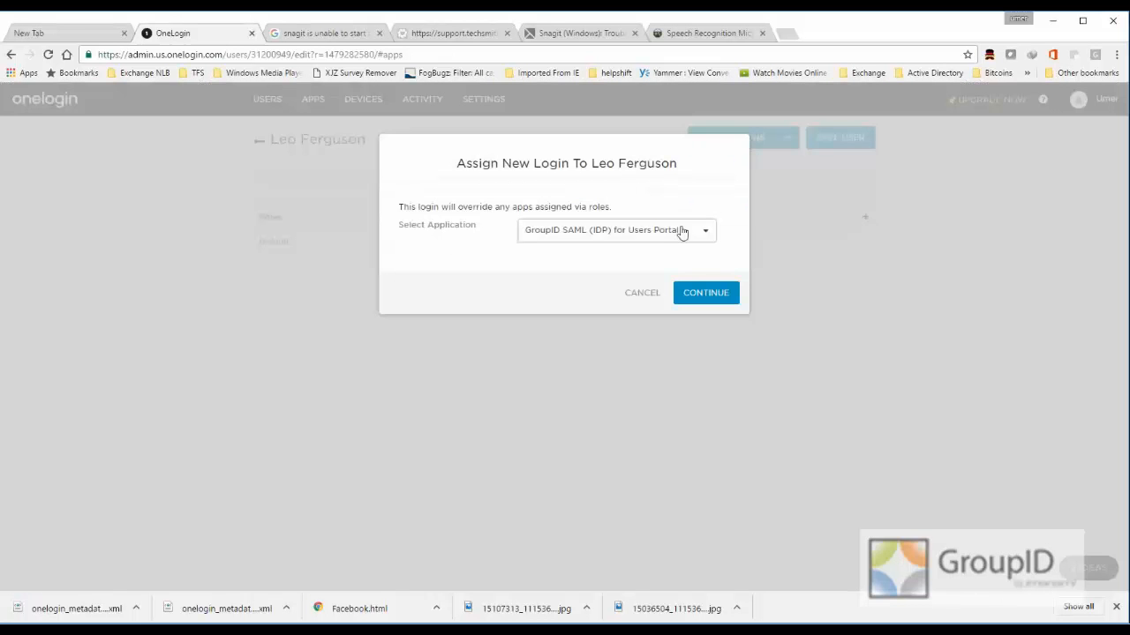
{"action": "left_click", "coordinate": [664, 232]}
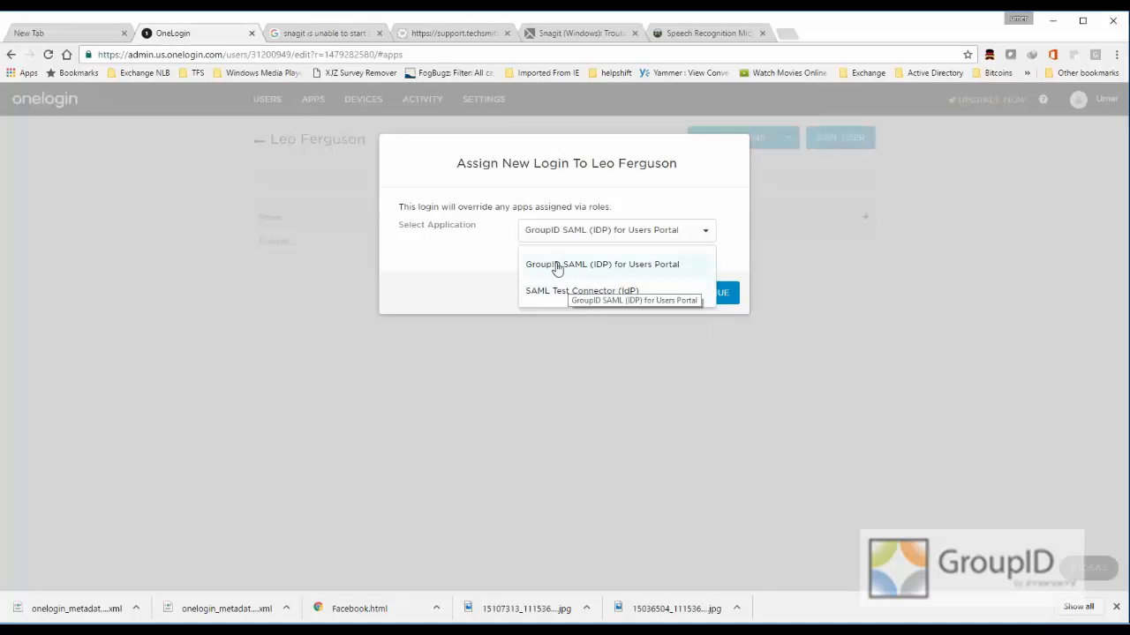
{"action": "left_click", "coordinate": [642, 267]}
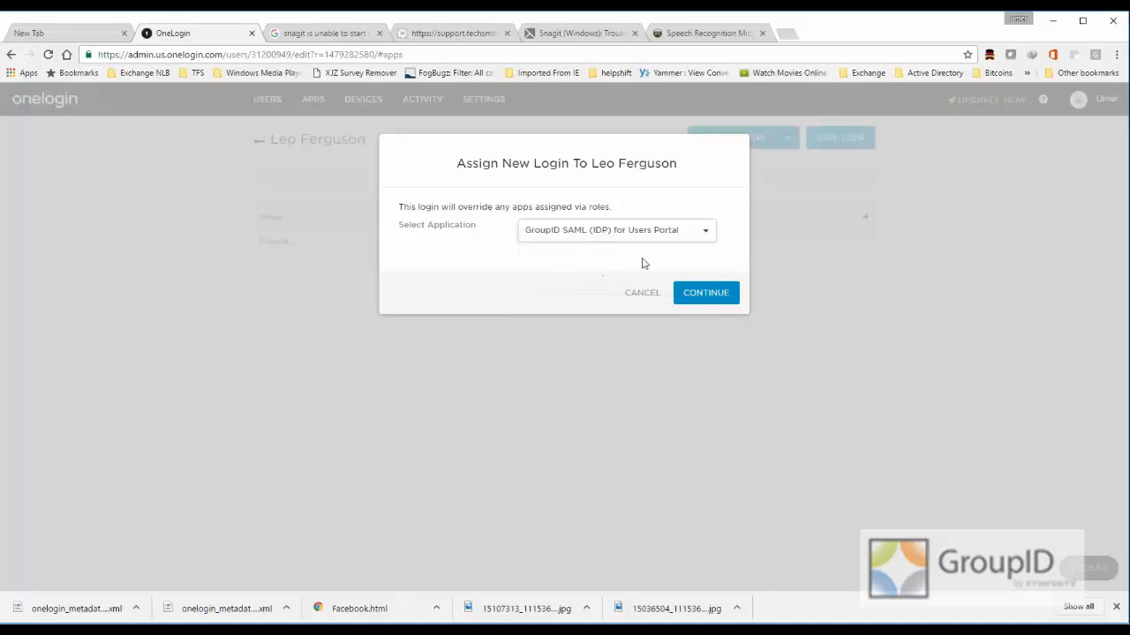
{"action": "left_click", "coordinate": [706, 294]}
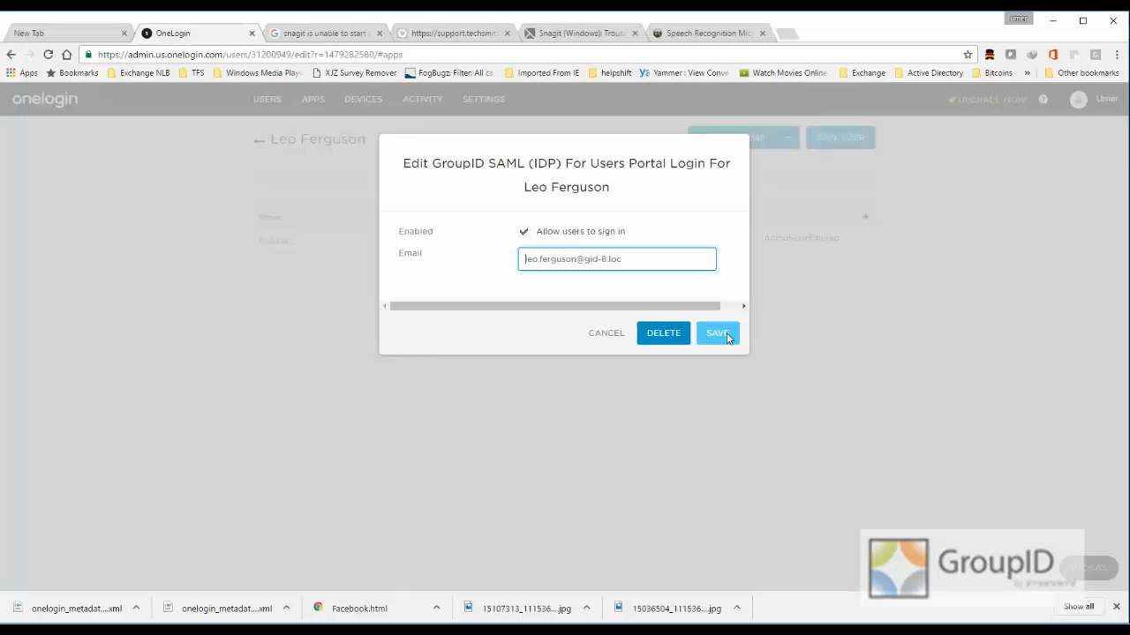
{"action": "left_click", "coordinate": [723, 336]}
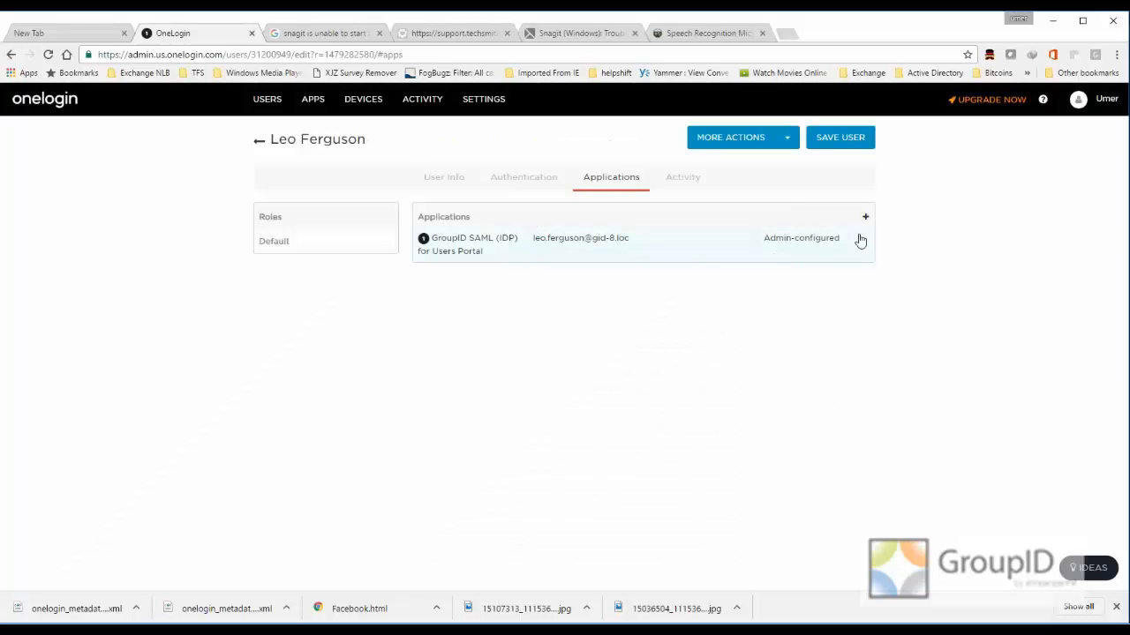
{"action": "left_click", "coordinate": [838, 140]}
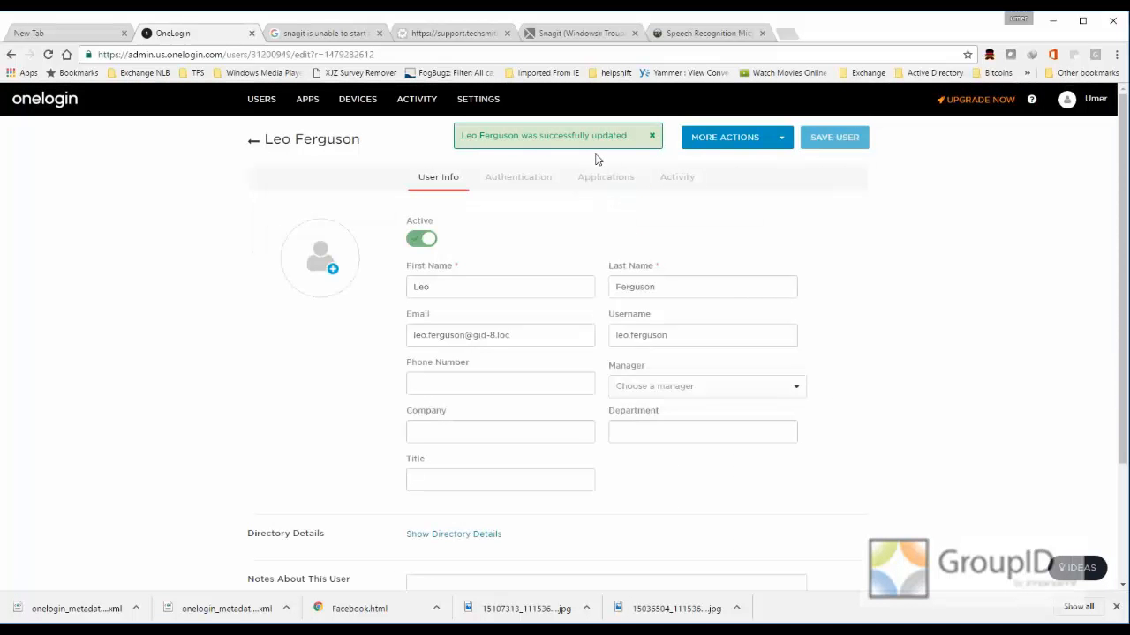
- Close the browser with the SAML provider settings and switch to the GroupID Management Console
{"action": "mouse_move", "coordinate": [263, 104]}
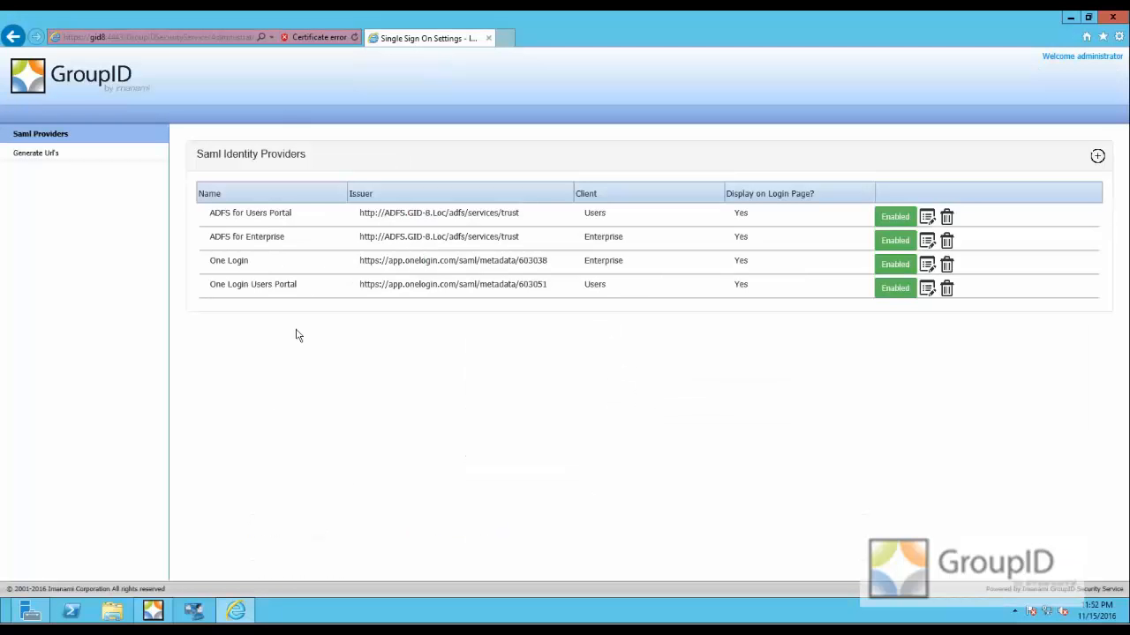
{"action": "double_click", "coordinate": [263, 286]}
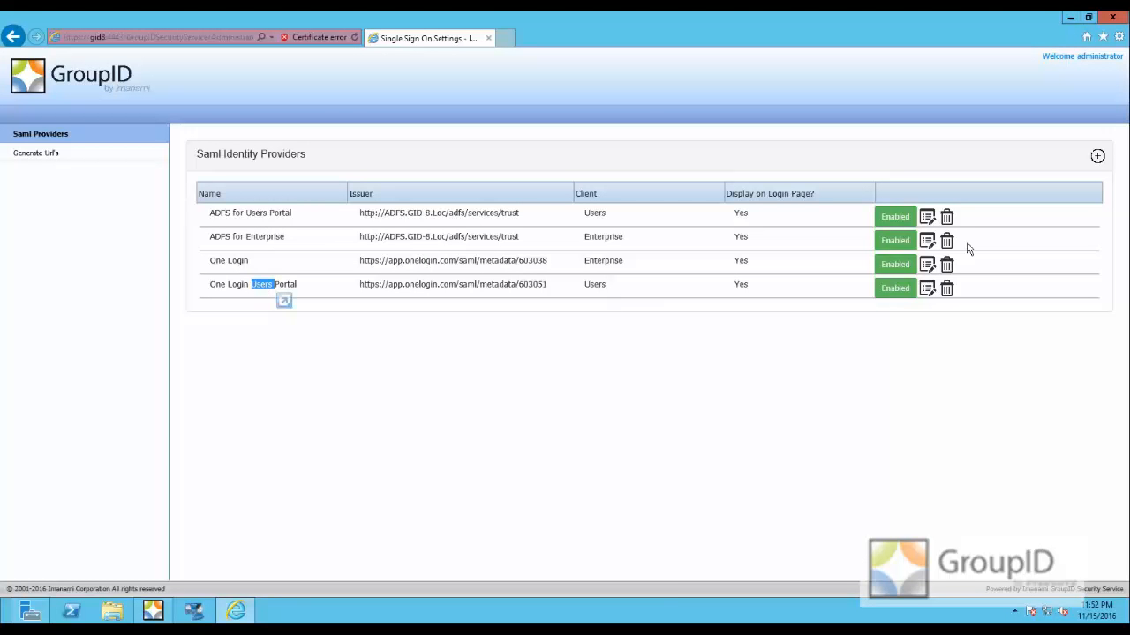
{"action": "left_click", "coordinate": [1112, 19]}
{"action": "left_click", "coordinate": [153, 611]}
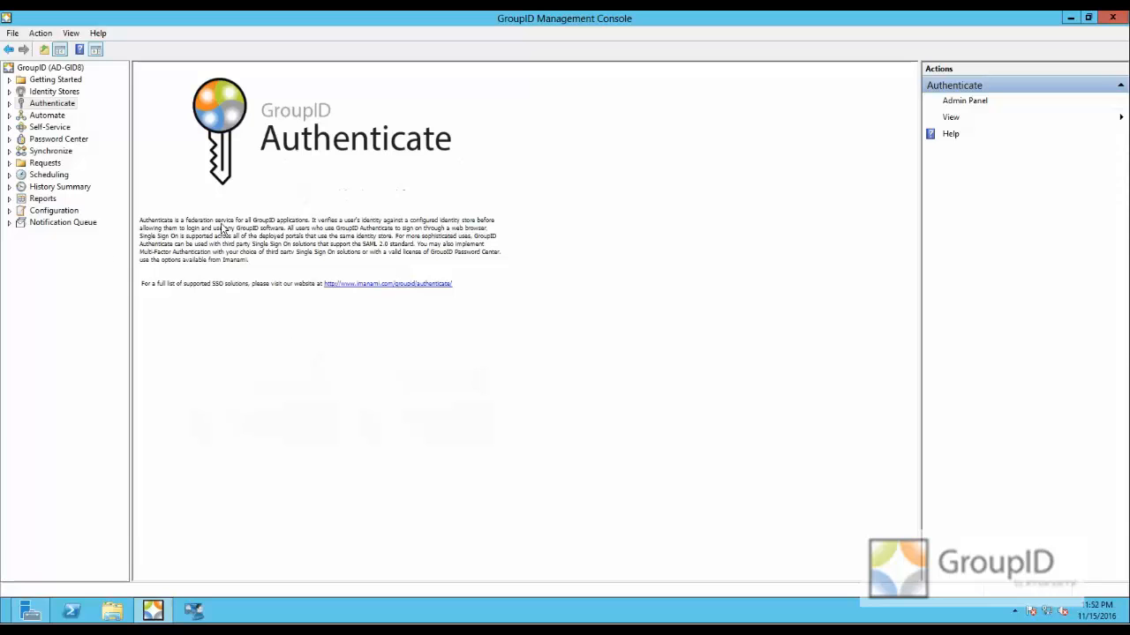
- Open the Users portal's web address from its server settings under the Self-Service portals
{"action": "double_click", "coordinate": [40, 127]}
{"action": "double_click", "coordinate": [46, 140]}
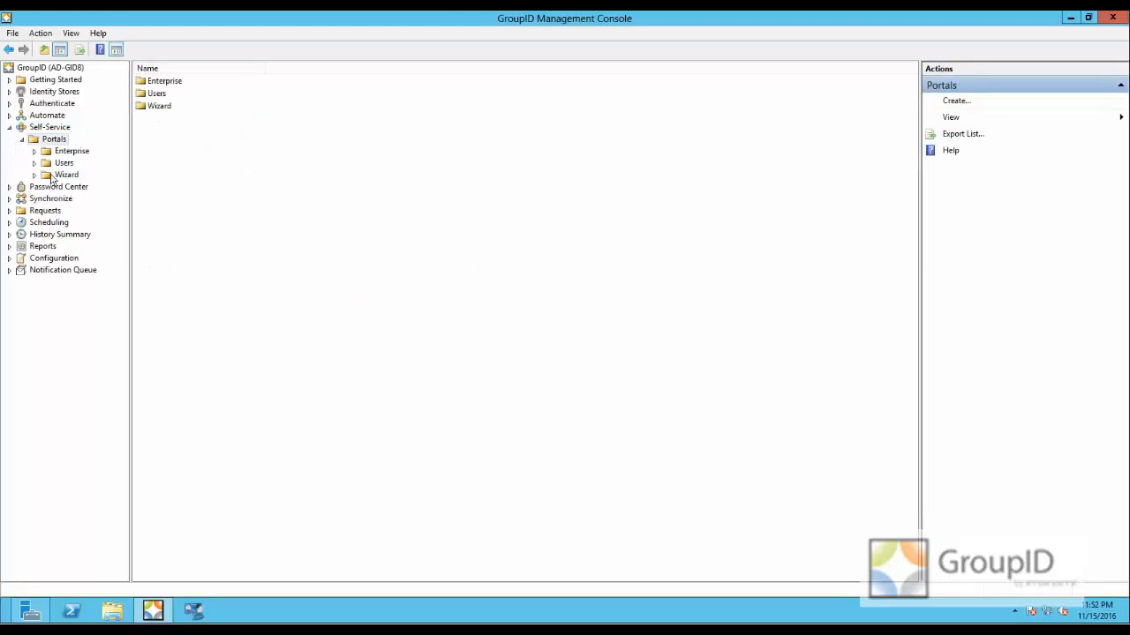
{"action": "double_click", "coordinate": [65, 164]}
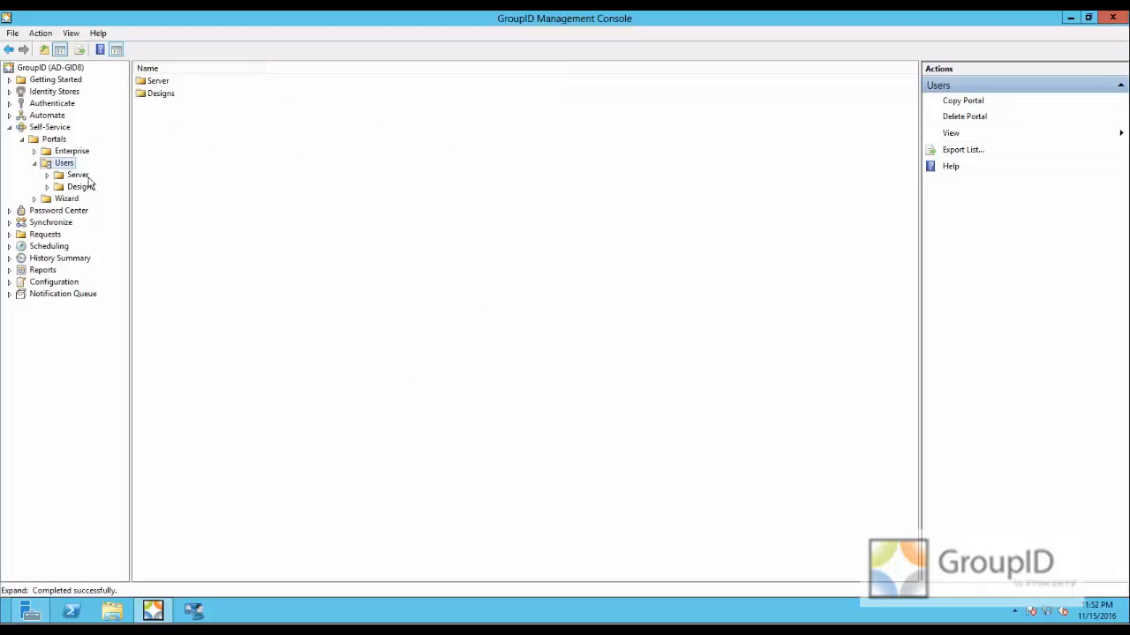
{"action": "left_click", "coordinate": [78, 175]}
{"action": "left_click", "coordinate": [189, 179]}
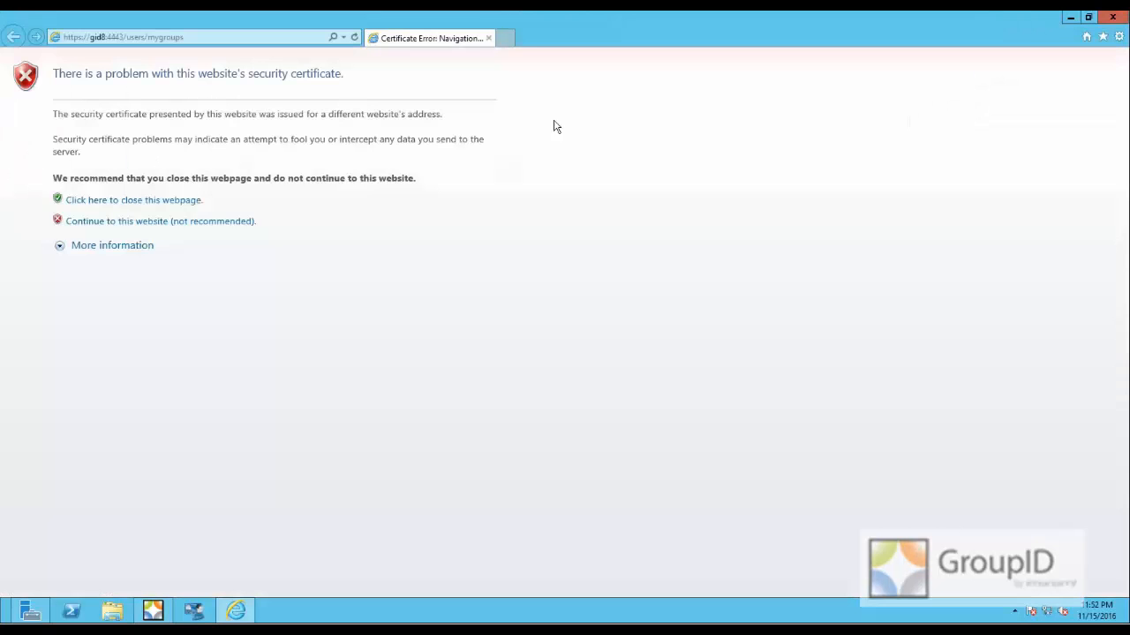
{"action": "left_click", "coordinate": [226, 220]}
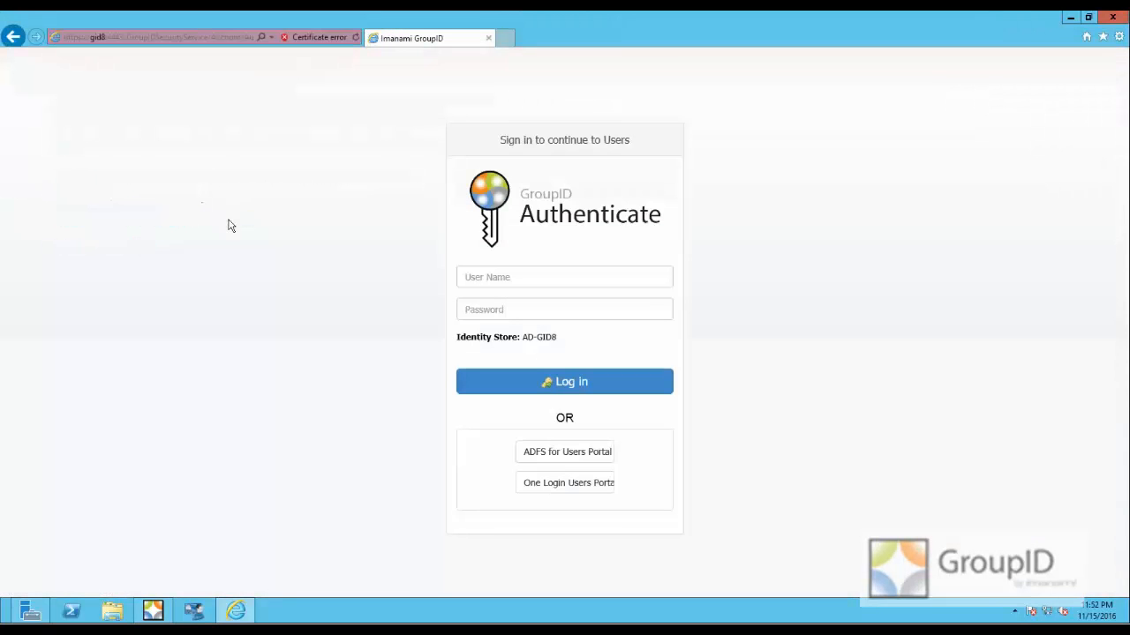
- Choose the One Login Users Portal sign-in option and try to log in with the new user's username and password
{"action": "left_click", "coordinate": [557, 485]}
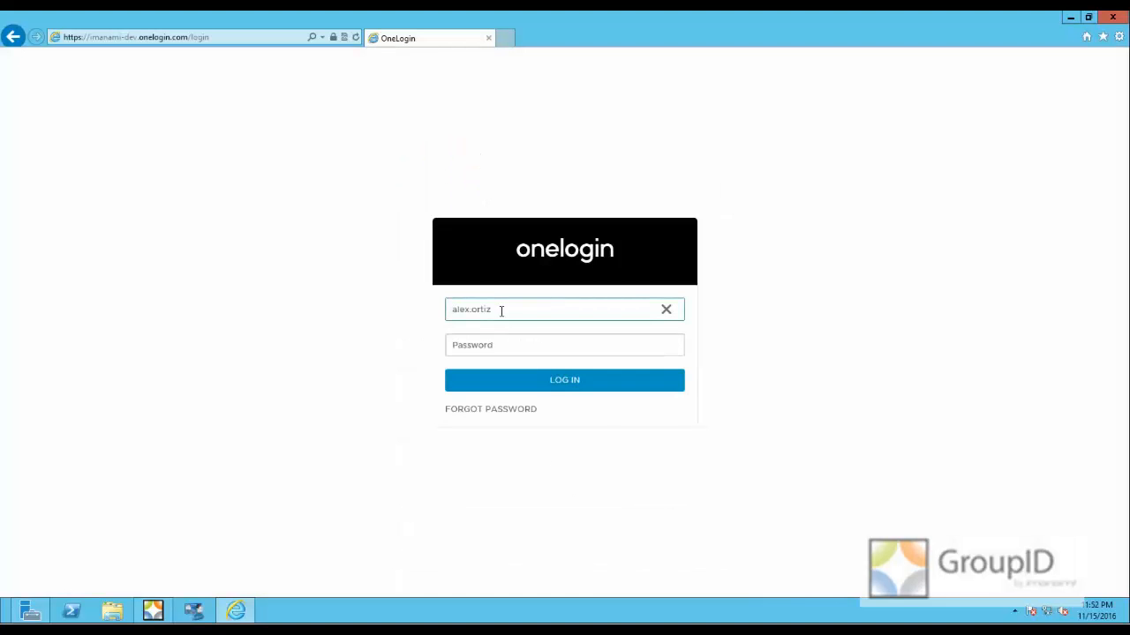
{"action": "left_click_drag", "start_coordinate": [499, 309], "coordinate": [452, 309]}
{"action": "type", "text": "ale"}
{"action": "key", "text": "Tab"}
{"action": "type", "text": "*******"}
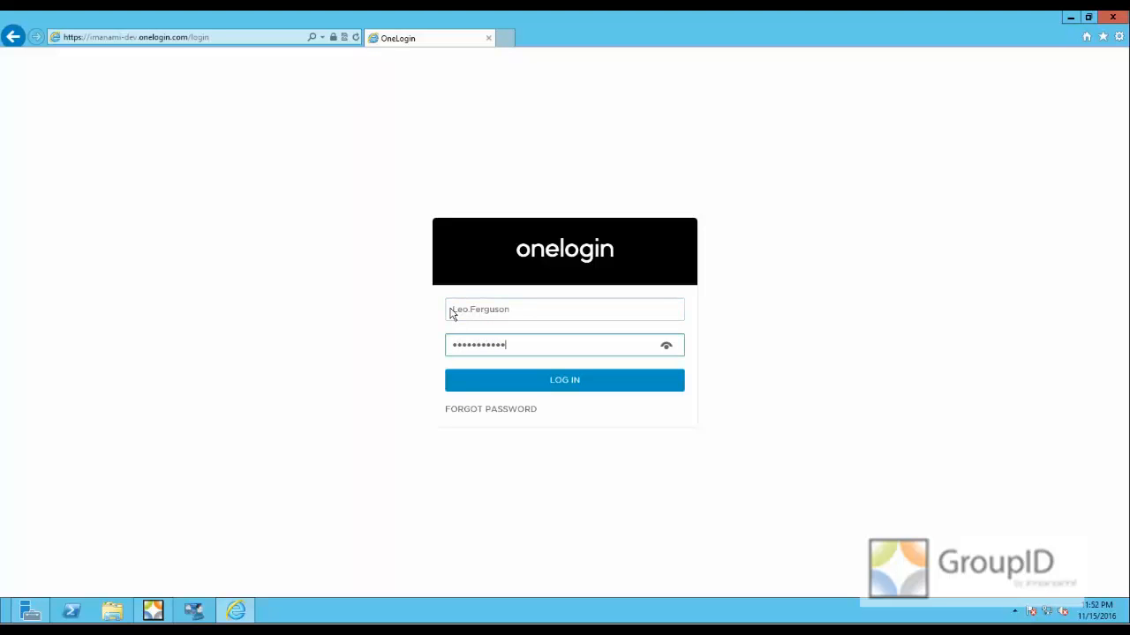
{"action": "left_click", "coordinate": [549, 380]}
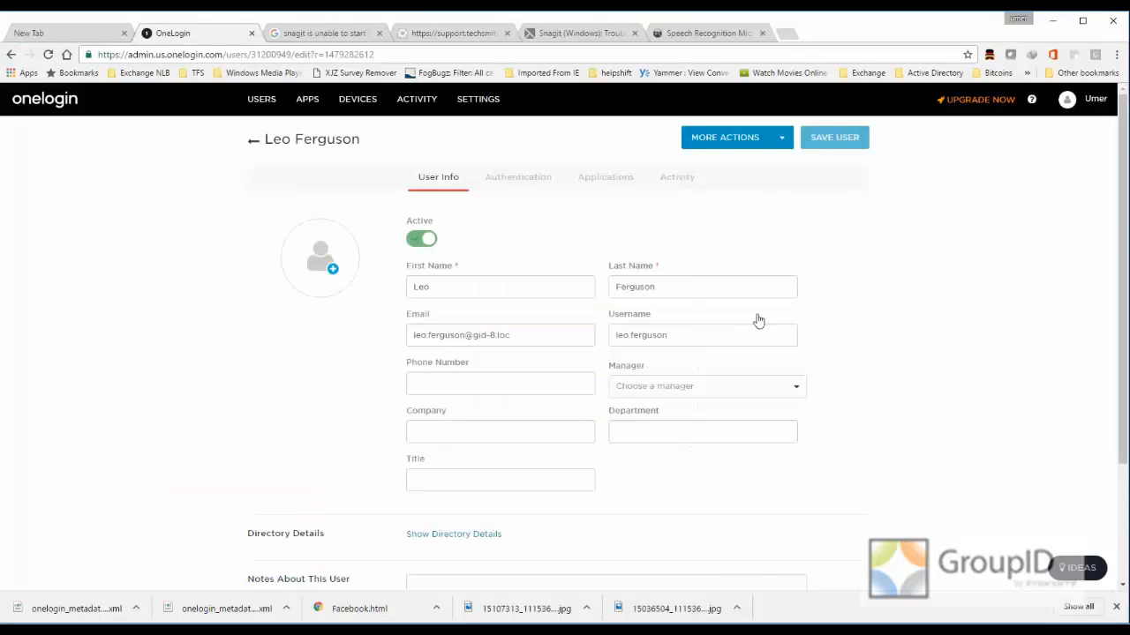
- Switch to the OneLogin admin console in Chrome and update the new user's account with a new password, without forcing a password change
{"action": "left_click", "coordinate": [774, 144]}
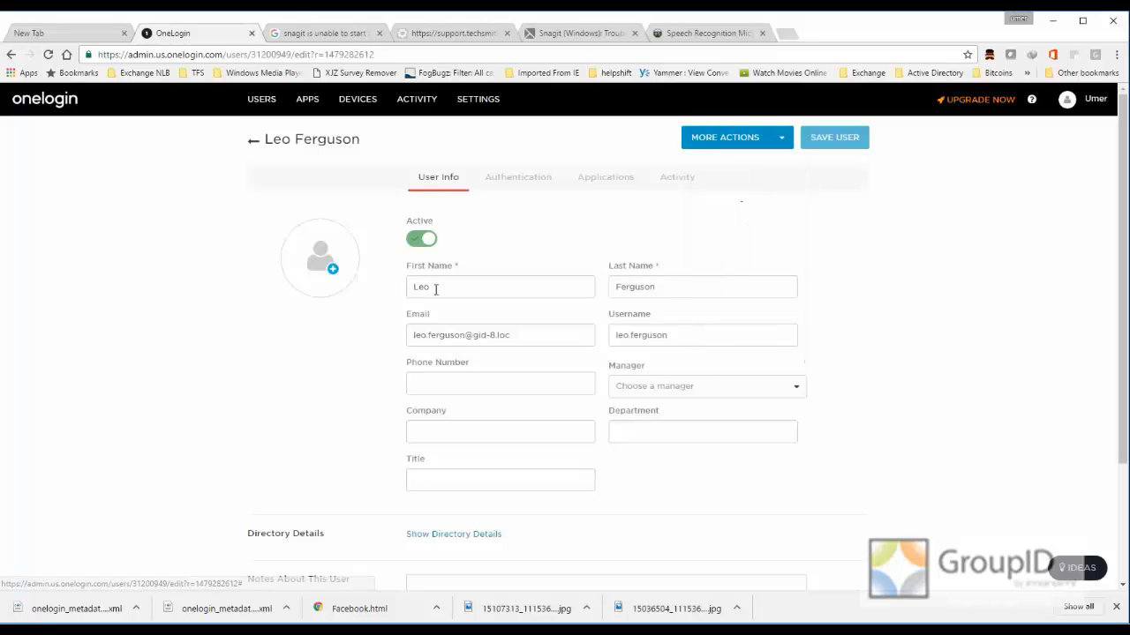
{"action": "left_click", "coordinate": [784, 141]}
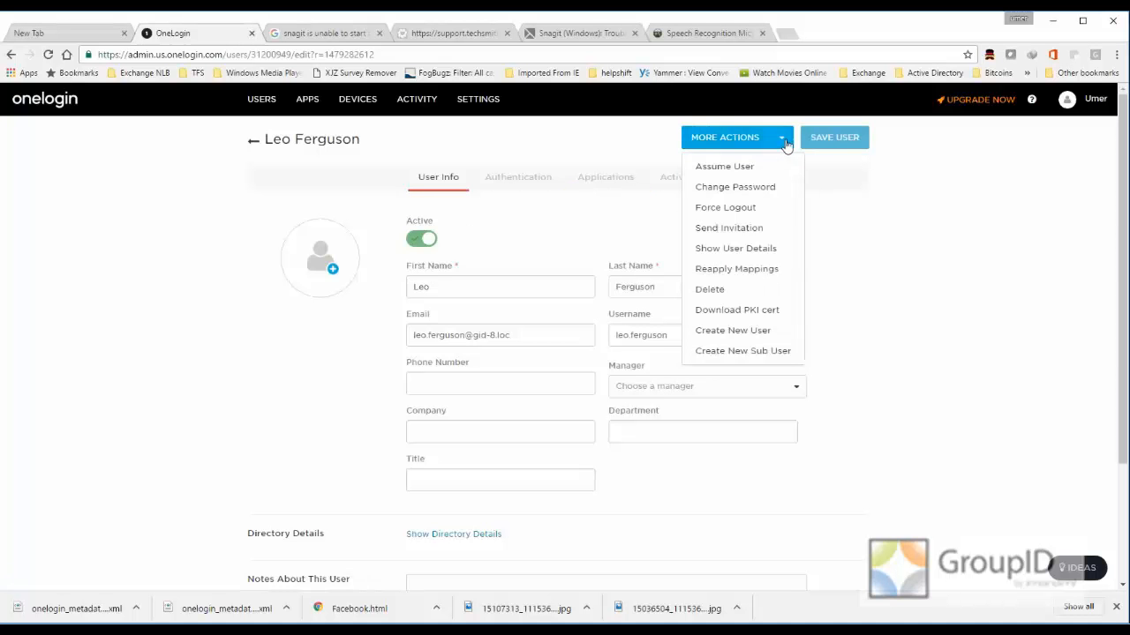
{"action": "left_click", "coordinate": [742, 189]}
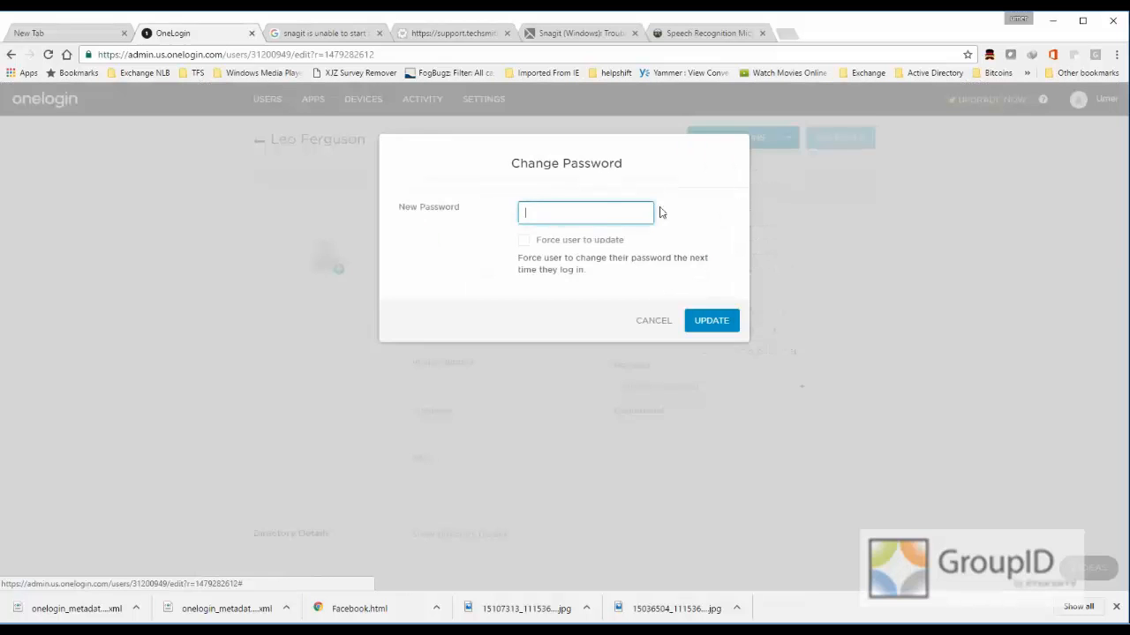
{"action": "type", "text": "••"}
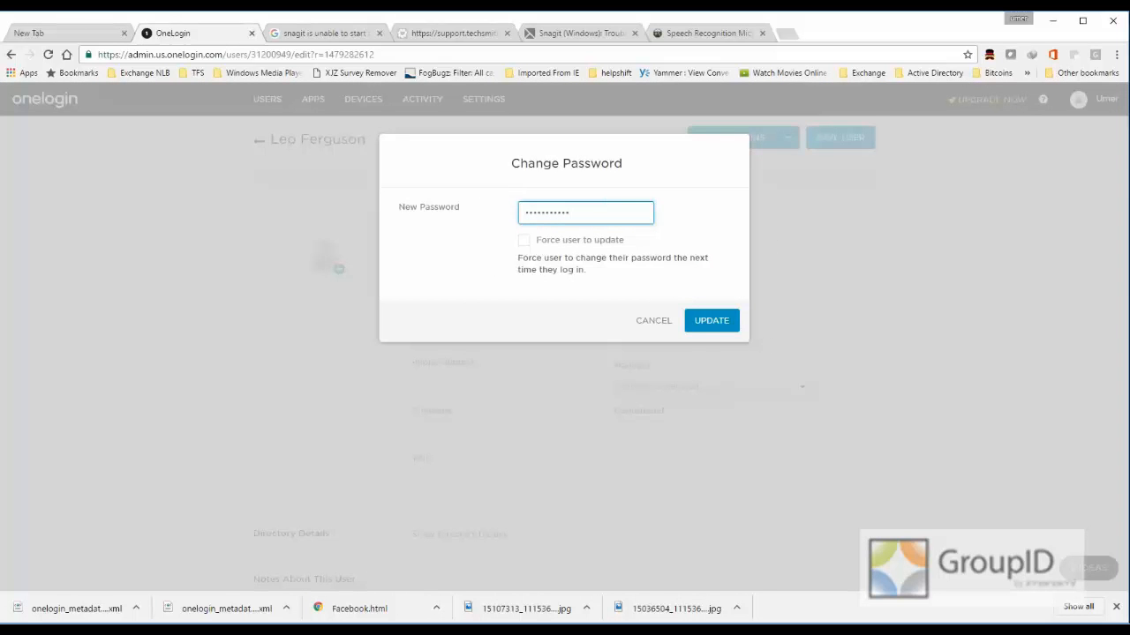
{"action": "left_click", "coordinate": [719, 325]}
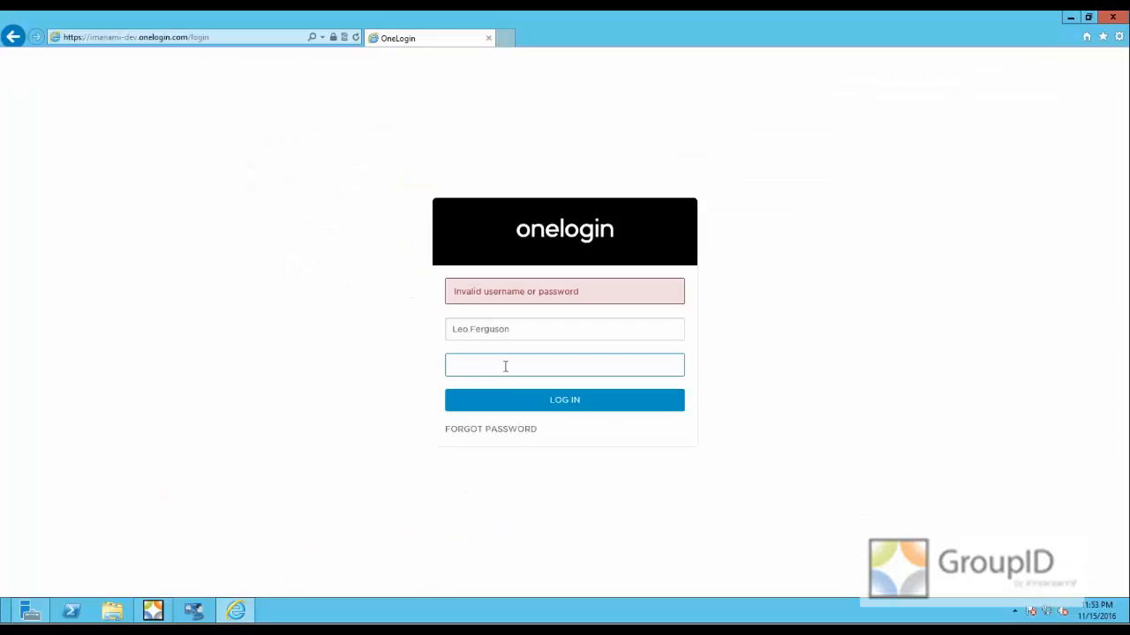
- Return to the OneLogin login page in Internet Explorer, enter the user's new password and log in
{"action": "type", "text": "•••••••"}
{"action": "left_click", "coordinate": [568, 407]}
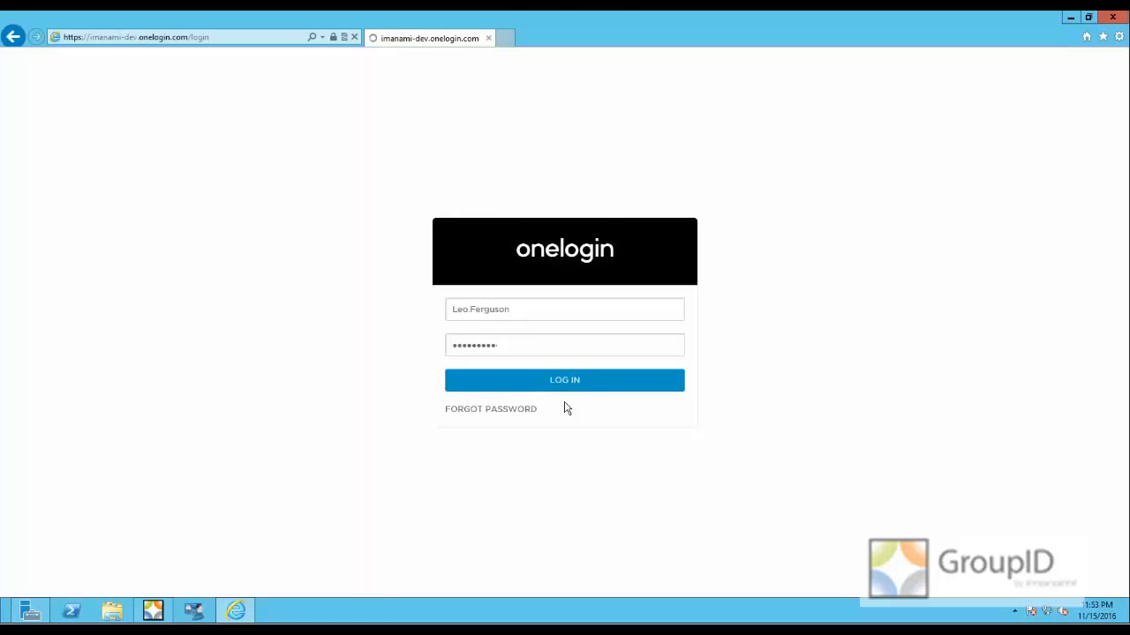